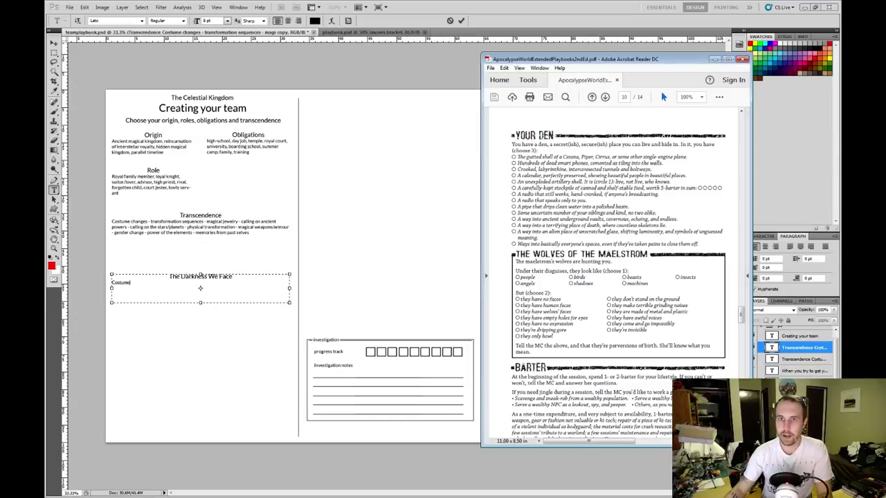
- Delete the word "Costume" under the heading "The Darkness We Face" and shrink its text box to fit the heading
click(369, 83)
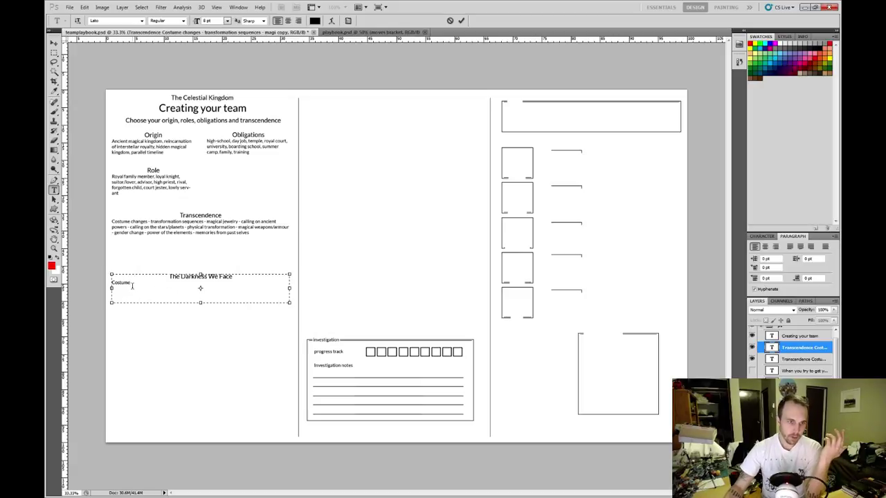
drag(130, 284, 111, 283)
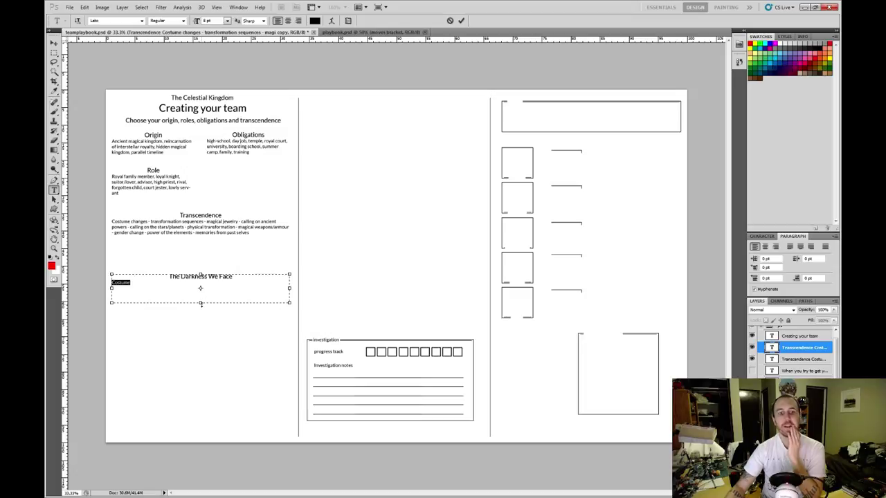
key(Right)
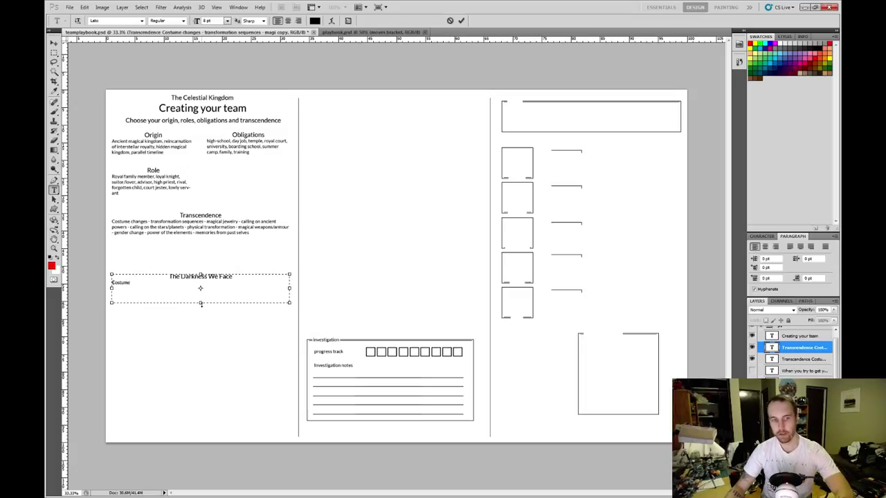
key(BackSpace)
key(BackSpace)
key(BackSpace)
key(BackSpace)
key(BackSpace)
key(BackSpace)
key(BackSpace)
key(BackSpace)
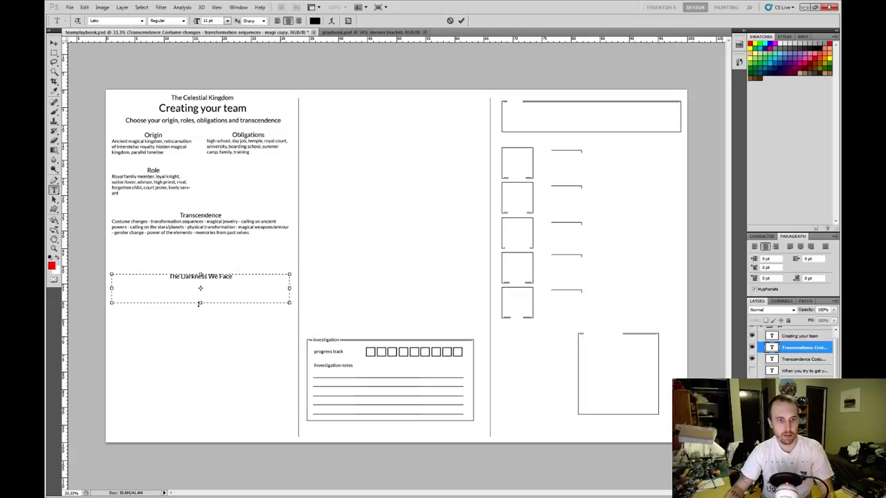
drag(199, 302, 201, 285)
- Set the heading "The Darkness We Face" to 14 pt
key(ctrl+a)
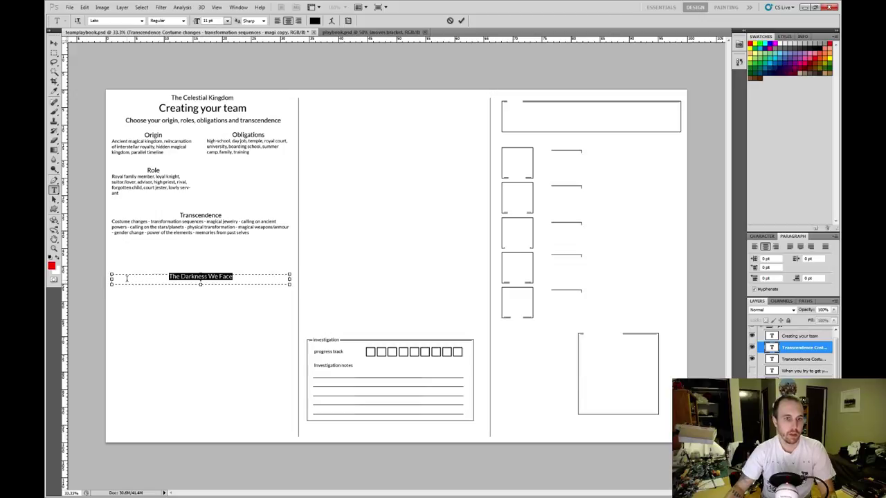
click(227, 22)
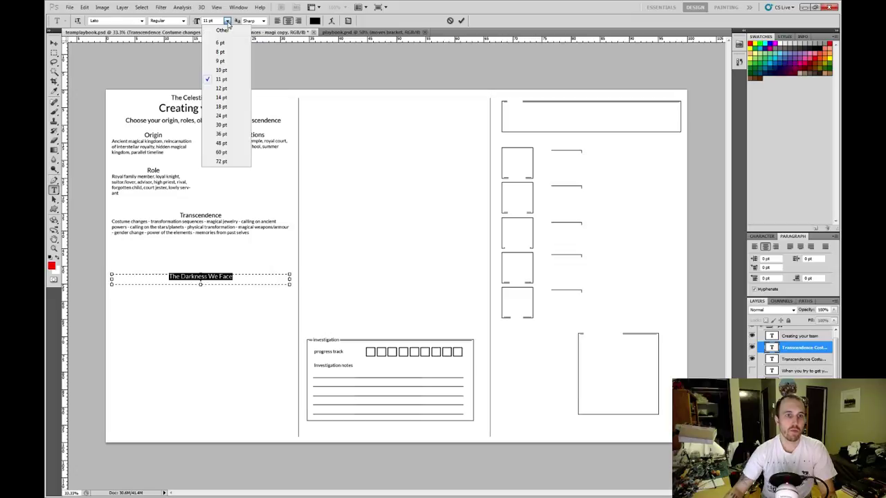
click(221, 97)
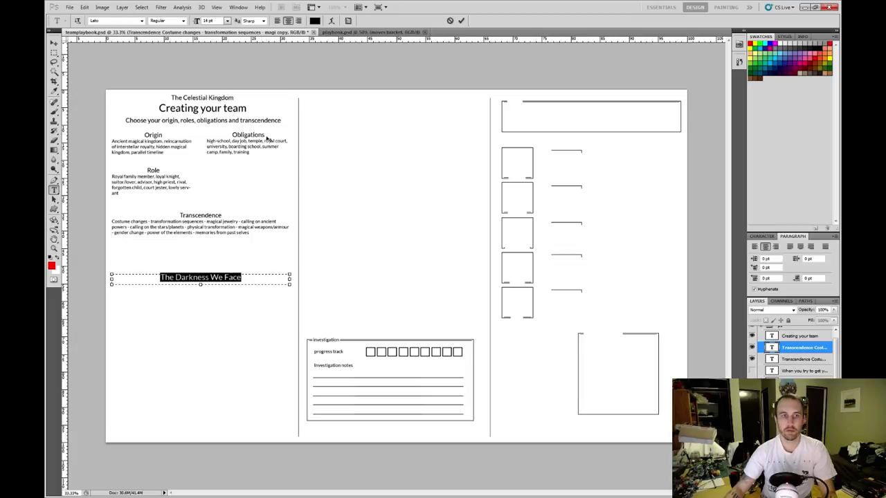
click(461, 21)
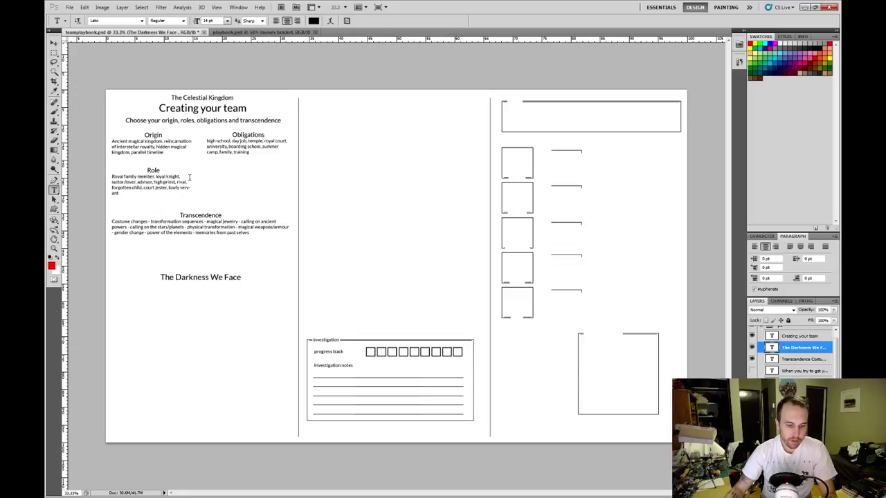
- Shift all the text blocks in the first page column down together to make room above the title
key(v)
right_click(156, 138)
click(180, 153)
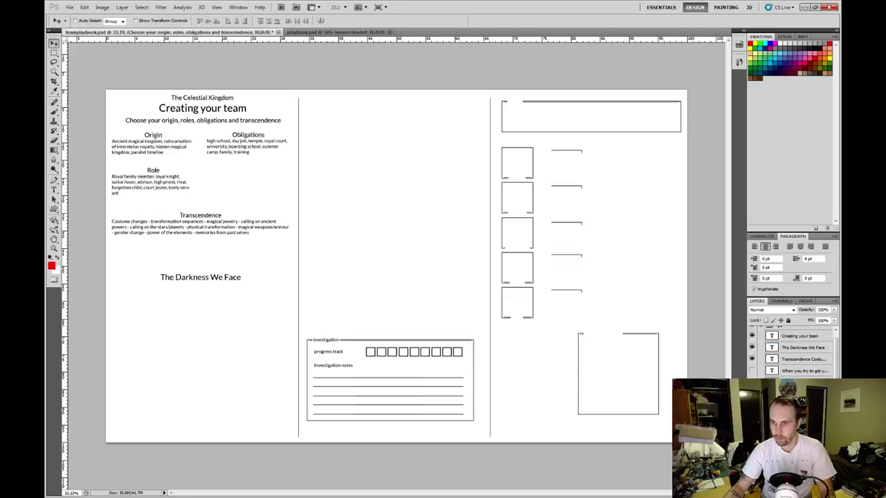
click(789, 358)
shift+click(790, 347)
shift+click(793, 337)
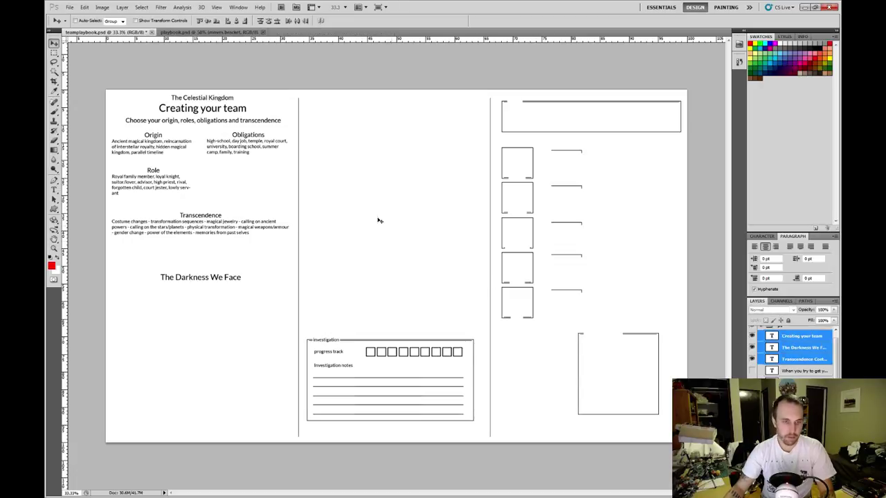
key(shift+Down)
key(shift+Down)
key(shift+Down)
key(shift+Down)
key(shift+Down)
key(shift+Down)
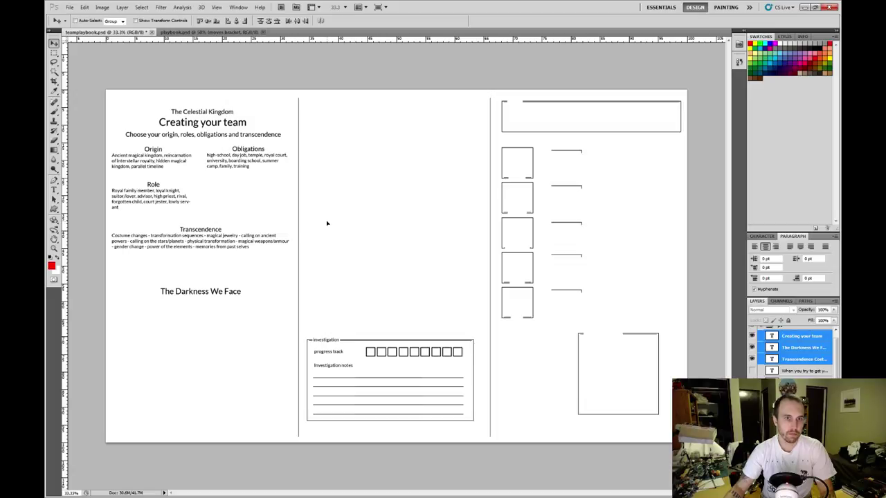
- Extend the text box of the title "The Celestial Kingdom" upward into the free space above it
click(796, 383)
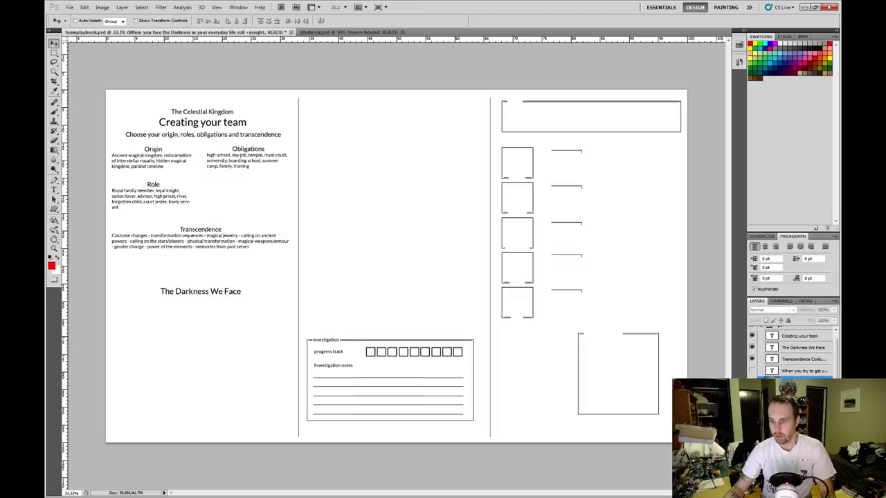
key(alt+bracketleft)
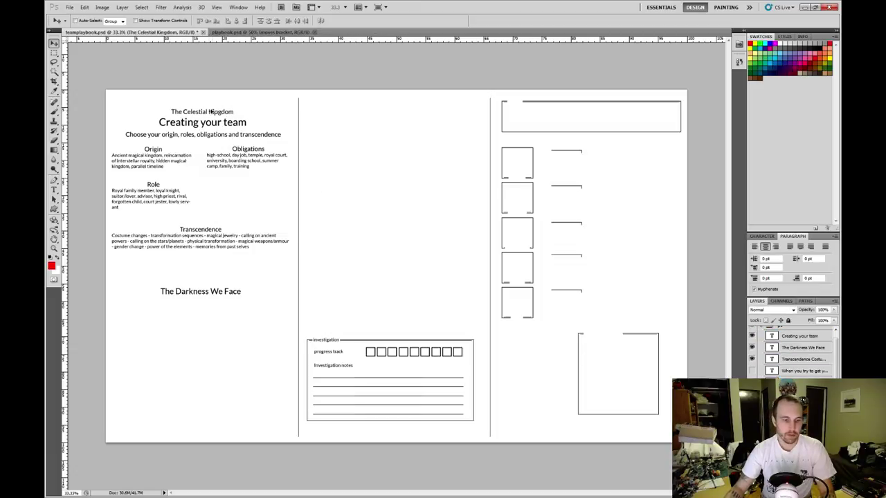
key(t)
click(237, 112)
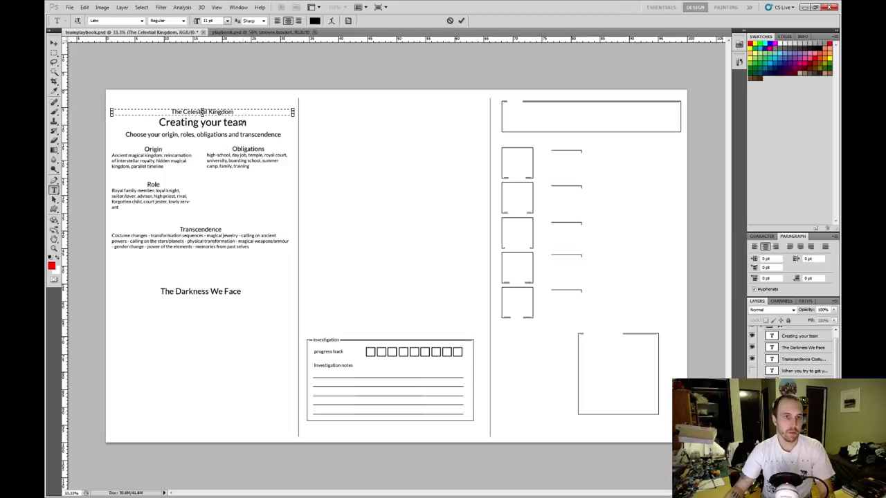
drag(202, 109, 203, 101)
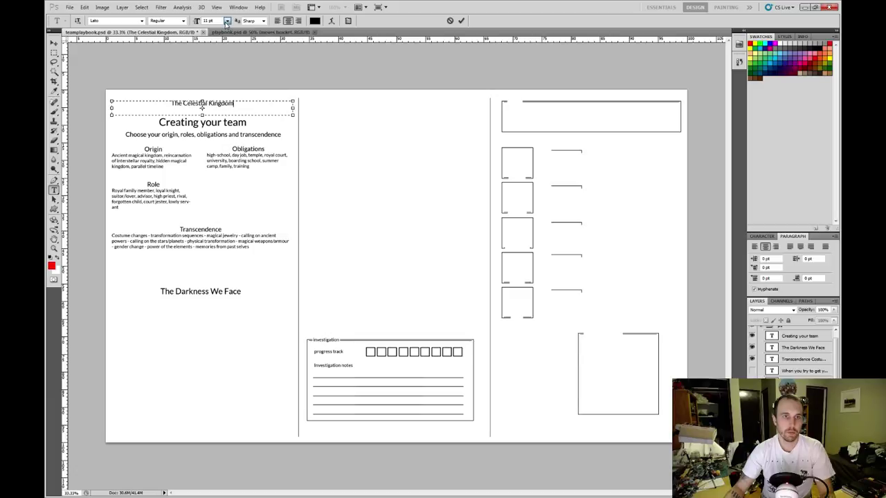
- Set the title "The Celestial Kingdom" to 18 pt
click(226, 21)
click(229, 102)
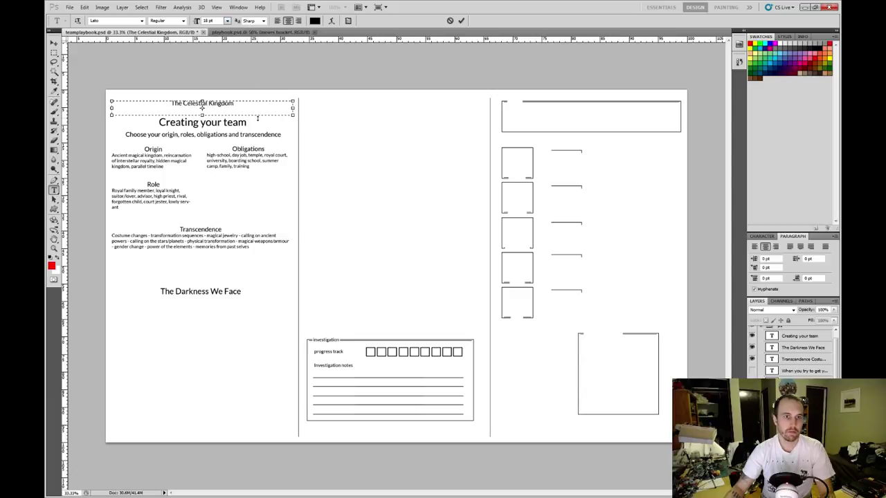
drag(238, 104, 170, 104)
click(227, 21)
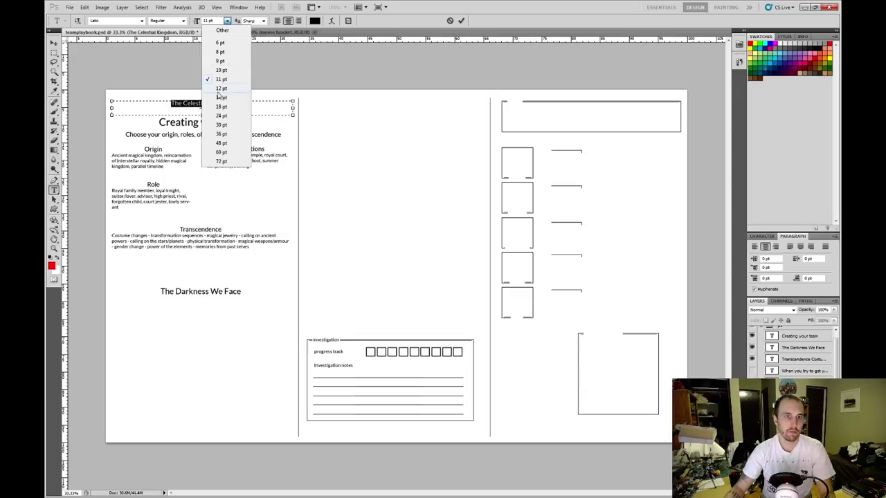
click(221, 107)
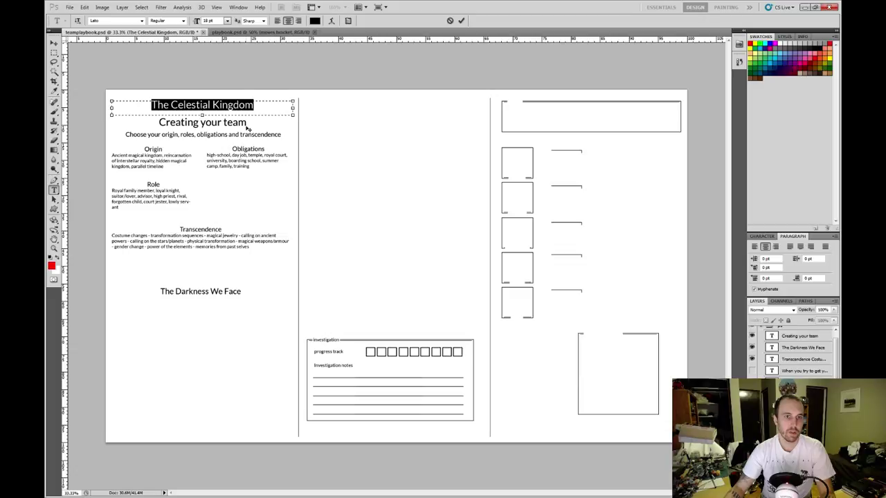
key(ctrl+Return)
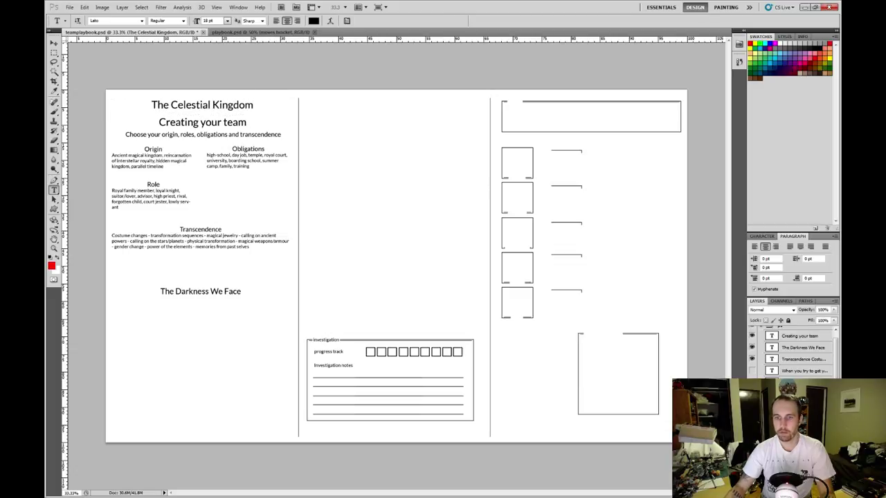
- Set the heading "Creating your team" to 14 pt
key(alt+[)
key(alt+])
click(247, 122)
key(ctrl+a)
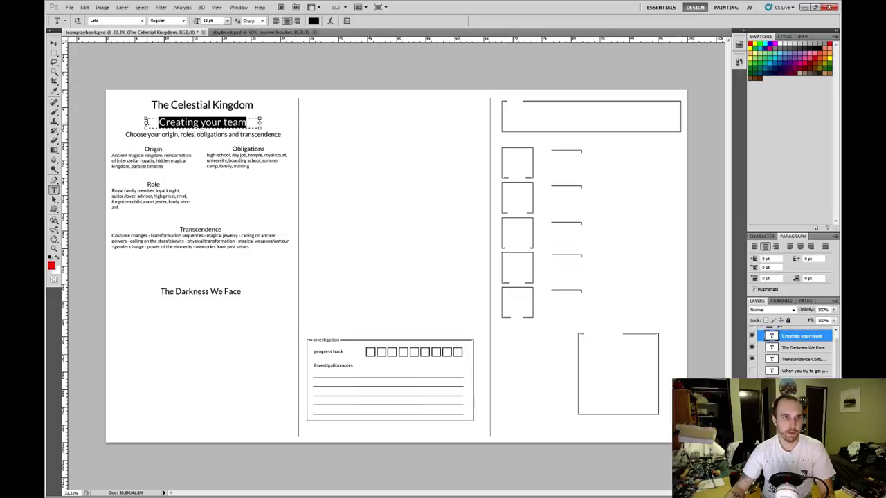
click(228, 21)
click(216, 92)
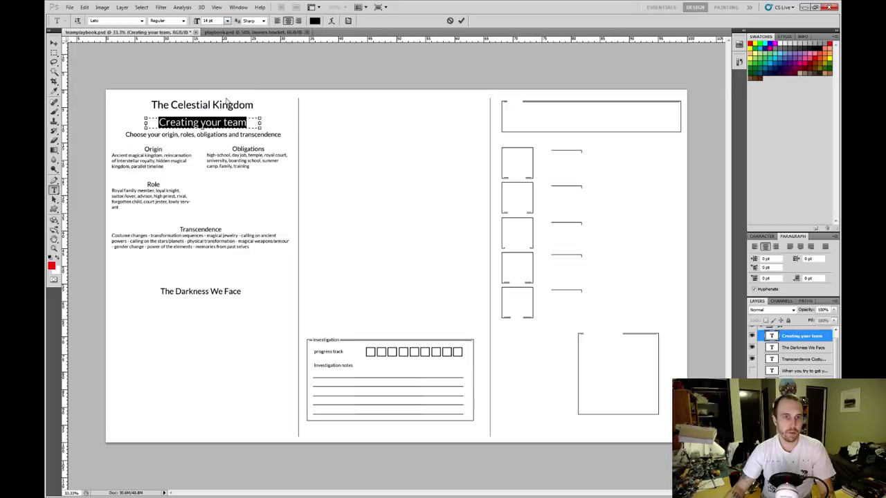
click(461, 20)
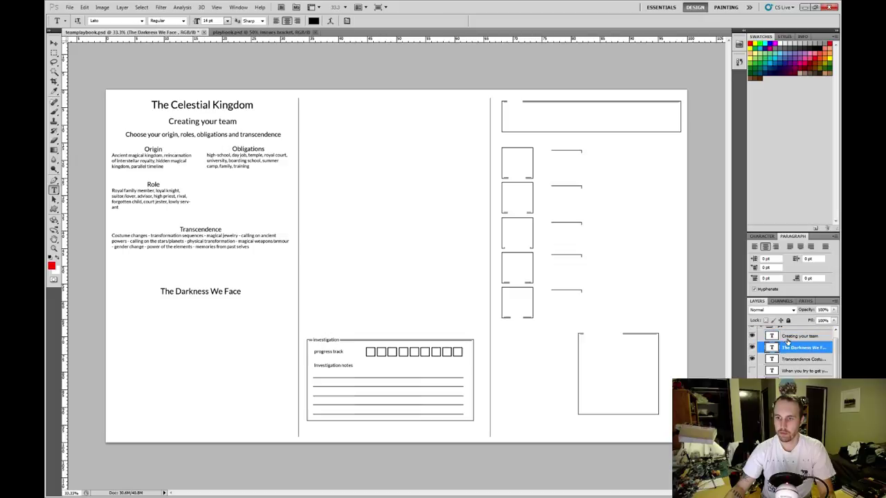
- Nudge the heading "Creating your team" up closer to the title "The Celestial Kingdom"
key(v)
key(Up)
key(Up)
key(Up)
key(Up)
key(Up)
key(Up)
key(Up)
key(Up)
key(Up)
key(Up)
key(Up)
key(Up)
key(Up)
key(Up)
key(Up)
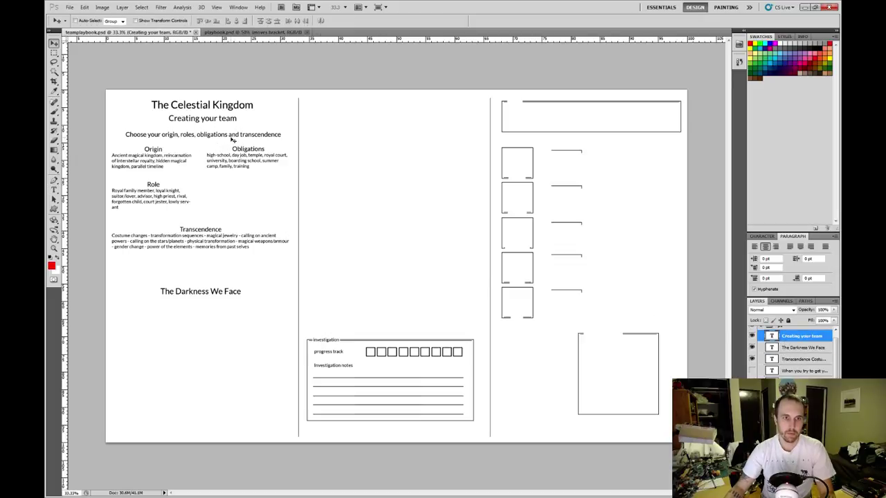
- Nudge the line "Choose your origin, roles, obligations and transcendence" up closer to the heading "Creating your team"
right_click(234, 138)
click(262, 149)
key(Up)
key(Up)
key(Up)
key(Up)
key(Up)
key(Up)
key(Up)
key(Up)
key(Up)
key(Up)
key(Up)
key(Up)
key(Up)
key(Up)
key(Up)
key(Up)
key(Up)
key(Up)
key(Up)
key(Up)
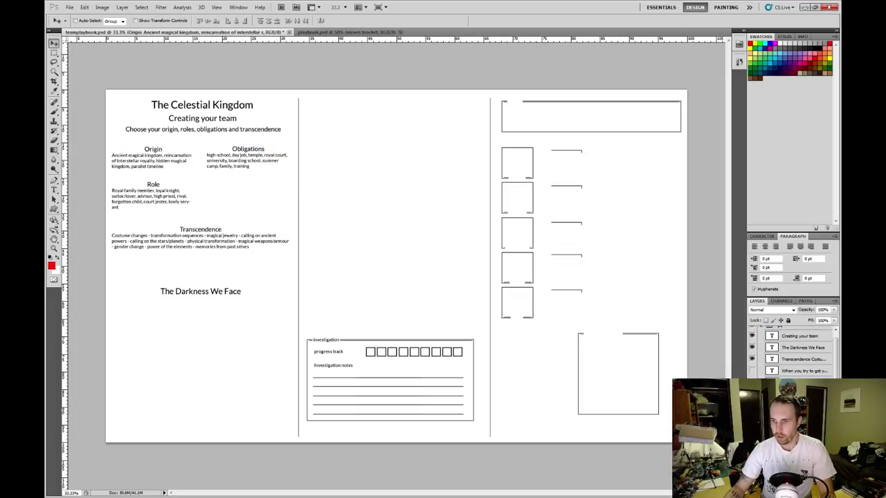
- Nudge the Origin, Obligations and Role text blocks up together toward the instruction line
key(Up)
key(Up)
key(Up)
key(Up)
key(Up)
key(Up)
key(Up)
key(Up)
key(Up)
key(Up)
key(Up)
key(Up)
key(Up)
key(Up)
key(Up)
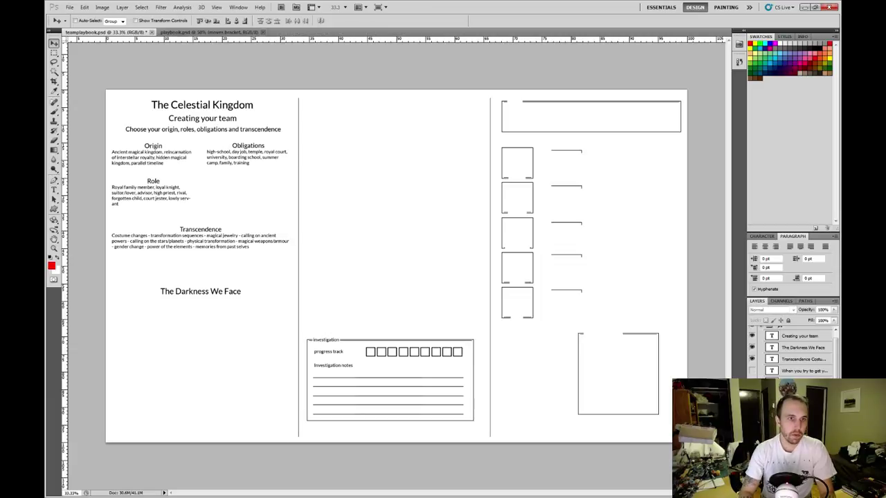
- Move the Transcendence block up below Role, and move the heading "The Darkness We Face" up beneath it
click(792, 359)
drag(220, 243, 220, 231)
right_click(207, 298)
right_click(209, 299)
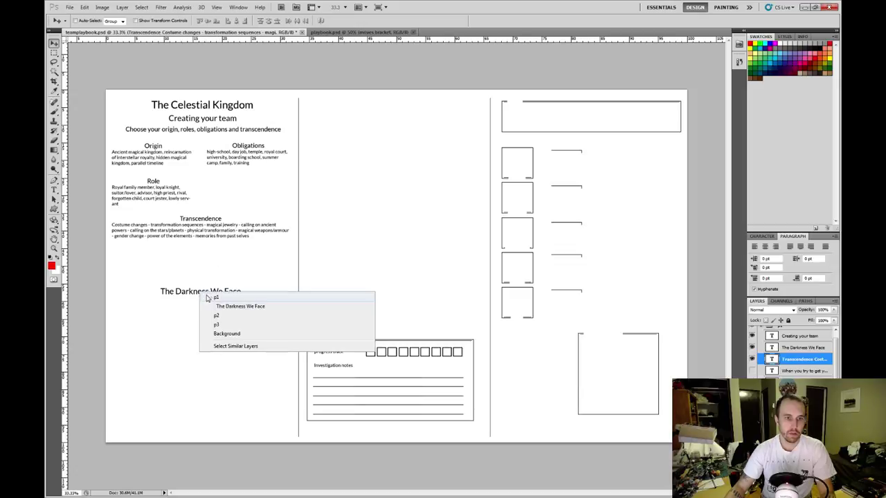
click(223, 302)
drag(212, 298, 212, 267)
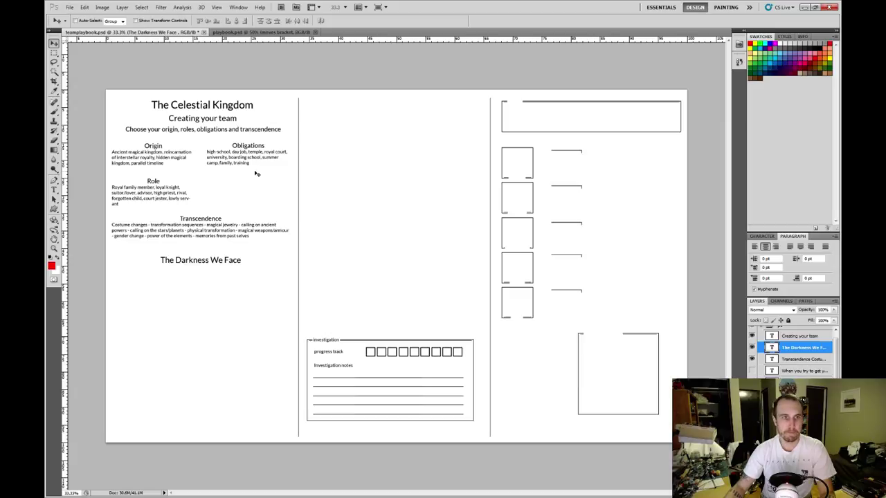
- Duplicate the line "Choose your origin, roles, obligations and transcendence" and place the copy just below the heading "The Darkness We Face"
right_click(180, 132)
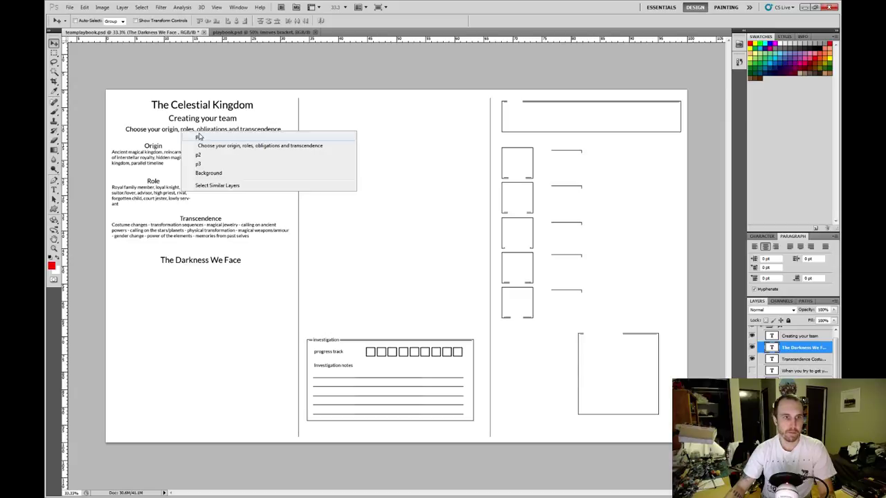
click(222, 145)
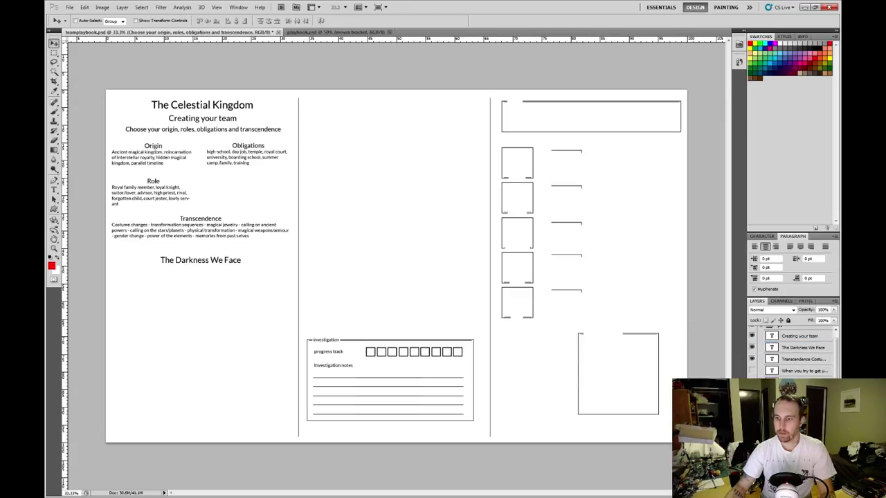
drag(222, 147, 196, 282)
- Reword the copied line below the heading "The Darkness We Face" to "Choose their origin, manifestations and nature"
key(t)
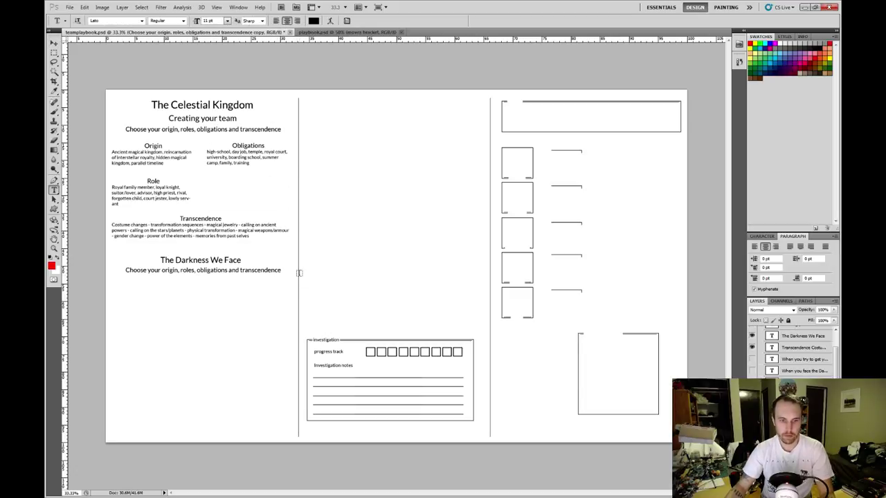
drag(282, 270, 146, 270)
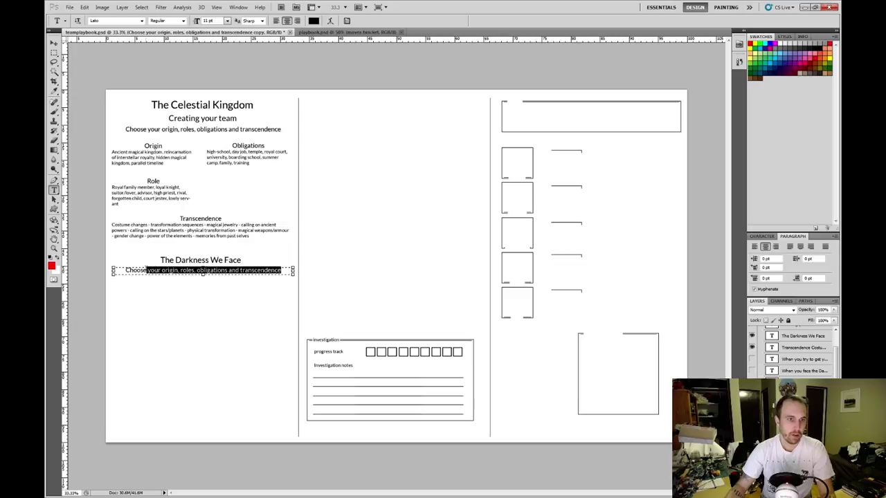
text(their )
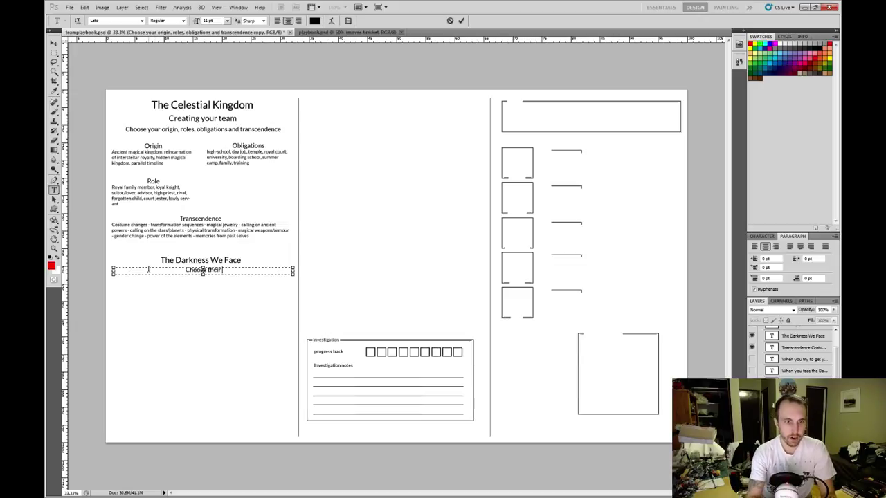
text(O)
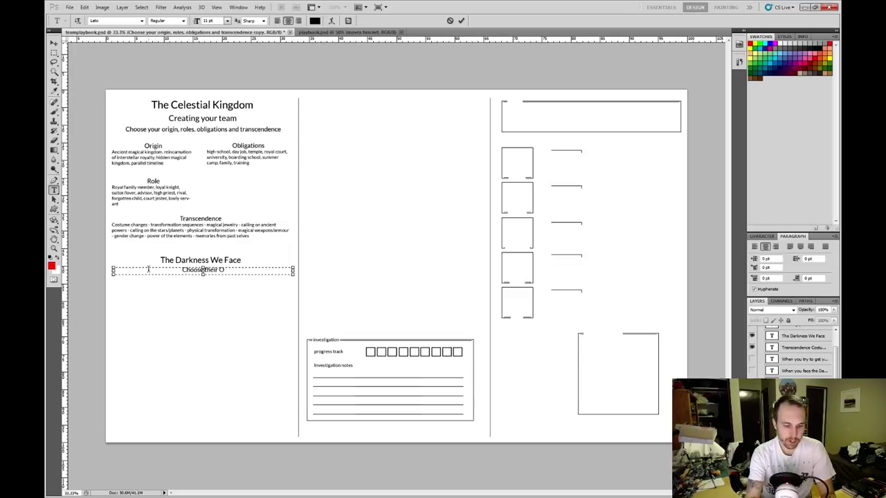
key(BackSpace)
text(or)
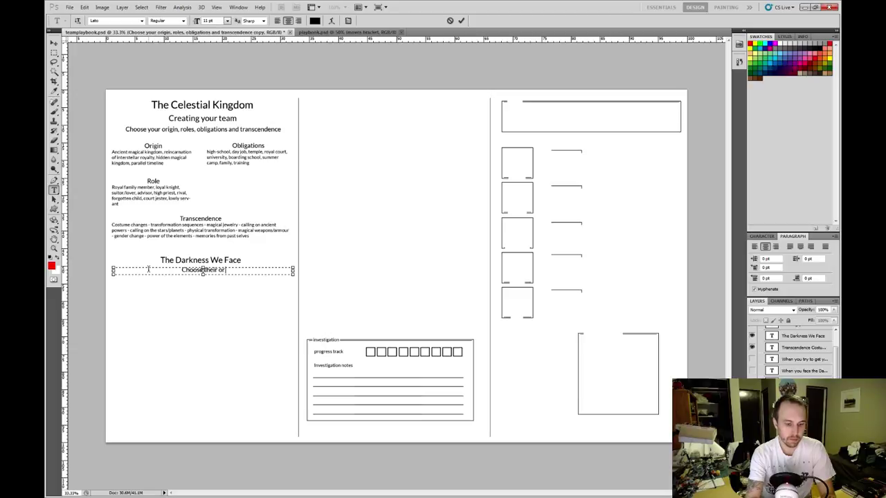
text(igin)
text(man)
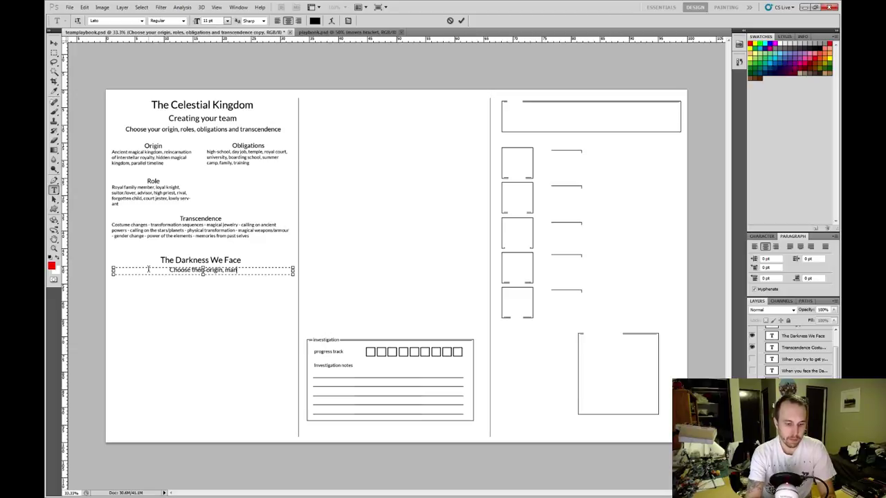
text(ifestations)
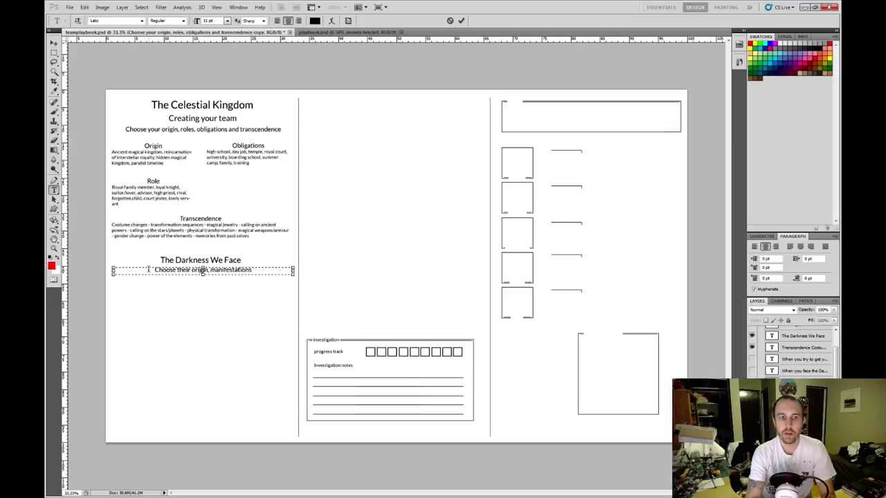
text( and natu)
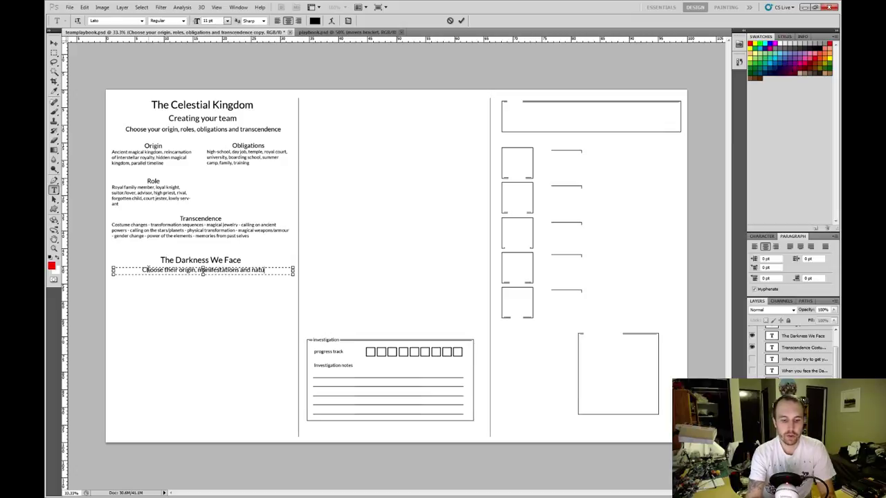
text(re)
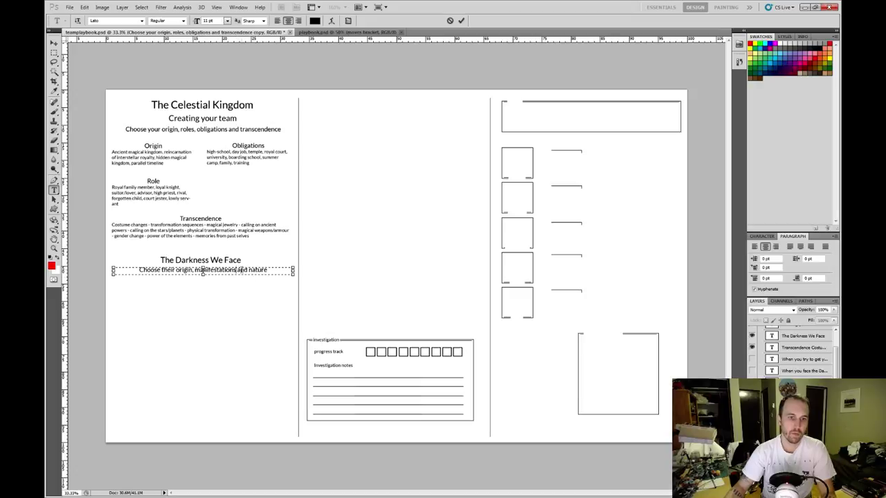
- Insert a comma before "and" in both instruction lines, after "manifestations" and after "obligations"
key(ctrl+Left)
key(ctrl+Left)
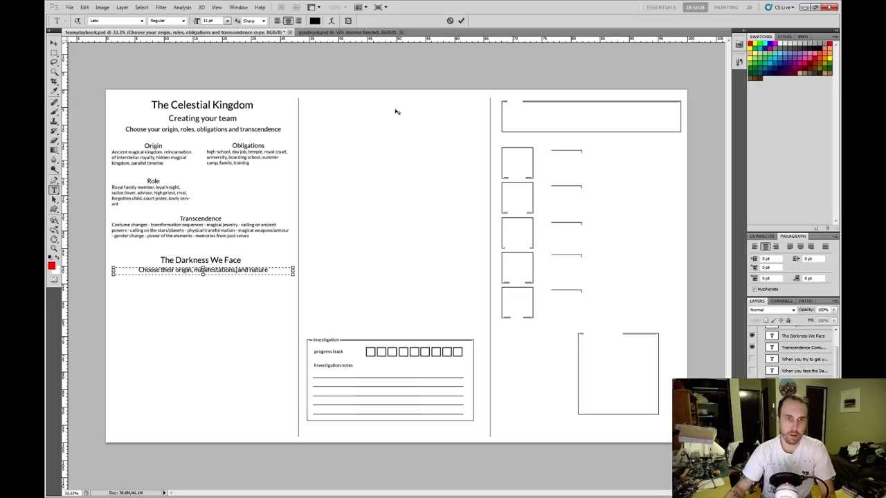
text(,)
click(462, 21)
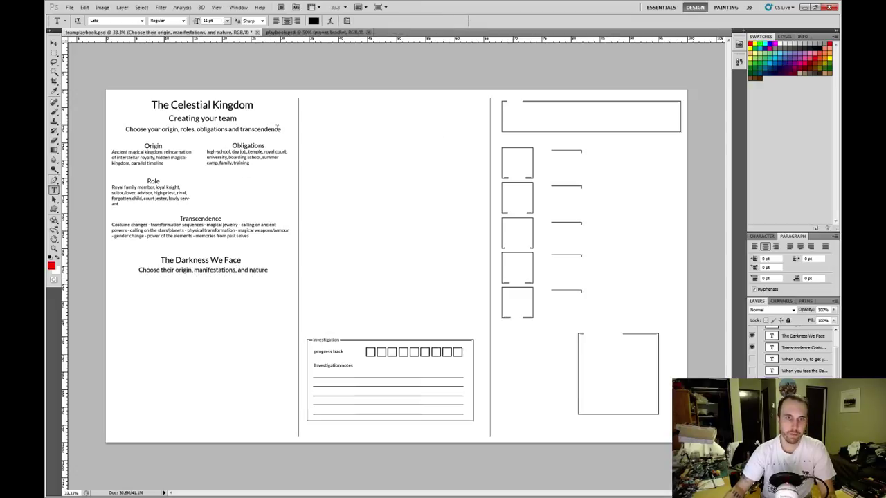
click(228, 129)
text(,)
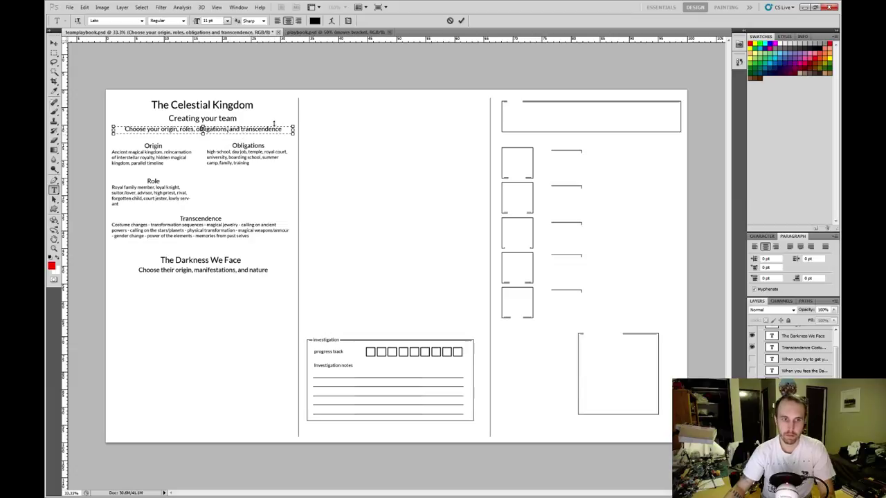
click(462, 21)
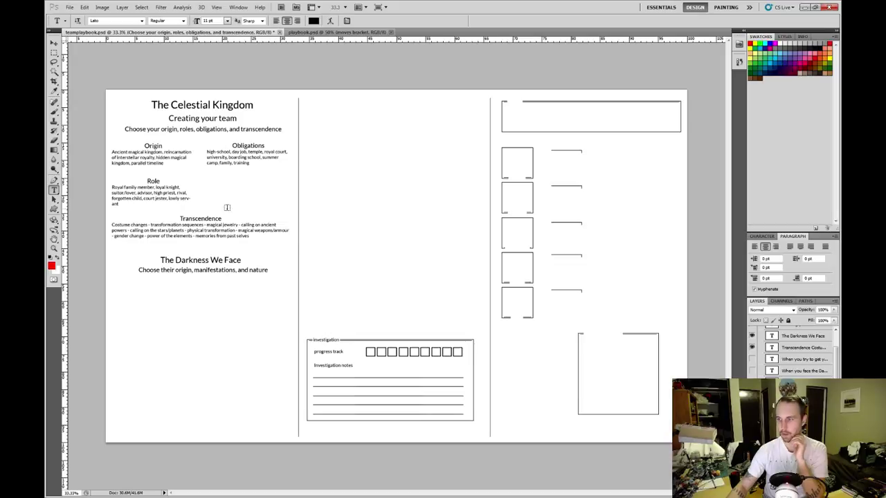
- Add the note "clubhouse!" below the list in the Obligations text block, leaving a blank line between them
click(803, 383)
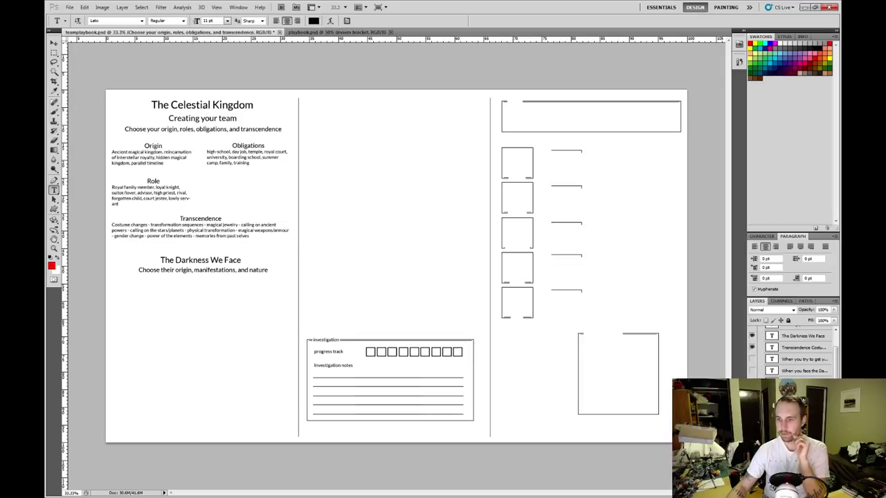
double_click(772, 383)
click(269, 169)
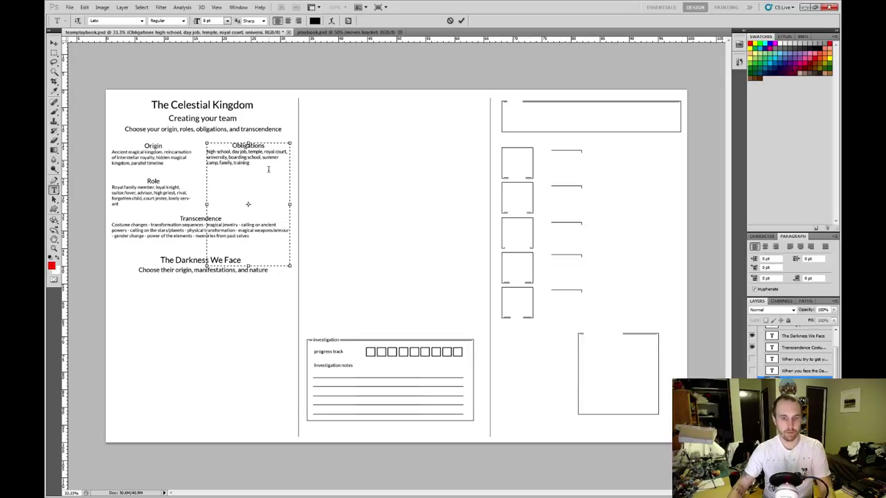
text(cl)
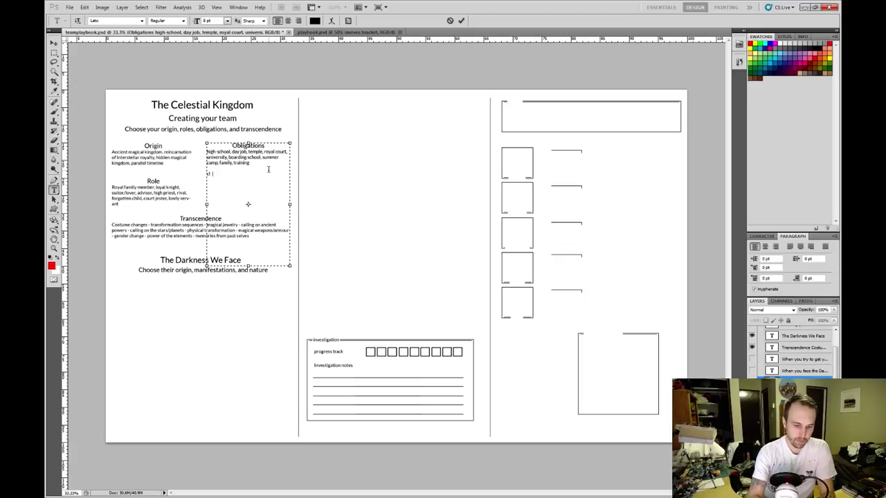
text(ubhouse!)
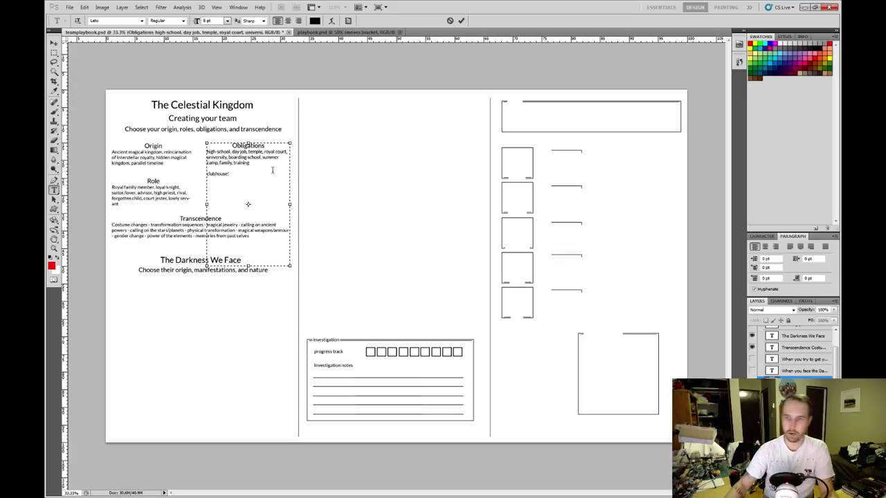
key(ctrl+Return)
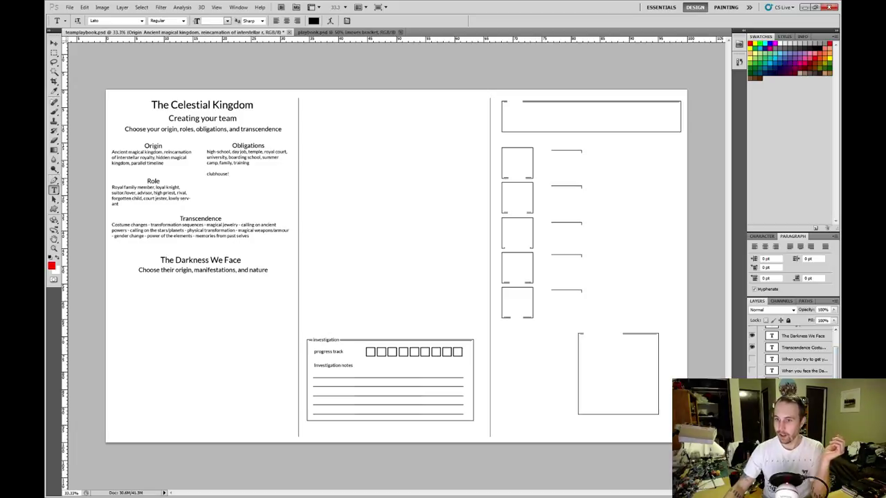
- Duplicate the Origin and Role text block and place the copy below the line "Choose their origin, manifestations, and nature"
key(ctrl+j)
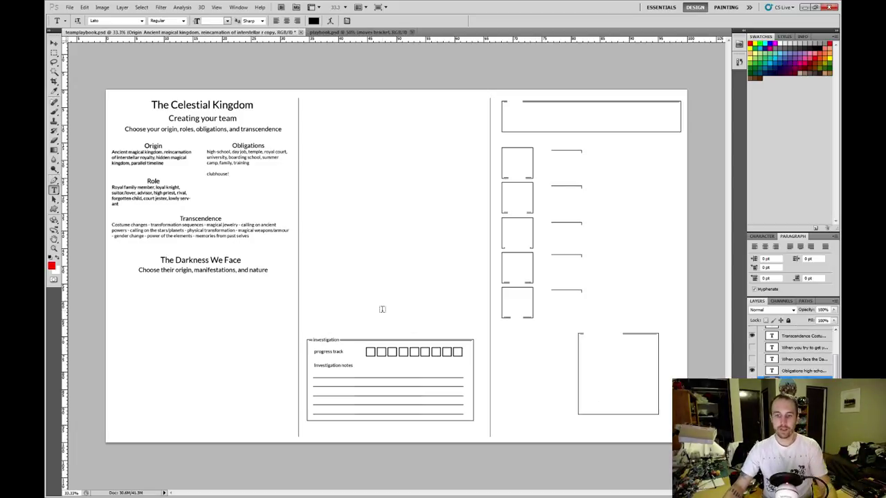
key(v)
drag(195, 183, 201, 322)
- Replace everything under the Origin heading in the copied block with "A rival kingdom, intertwining timelines,"
key(t)
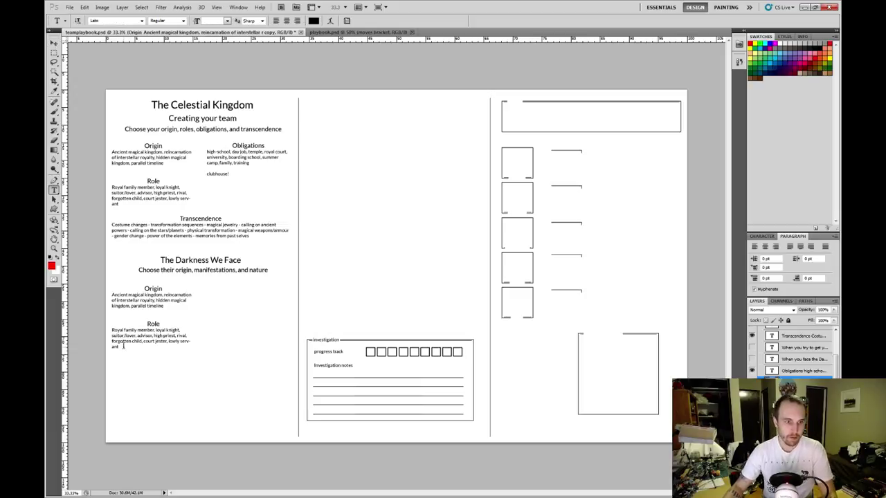
drag(119, 347, 129, 301)
key(BackSpace)
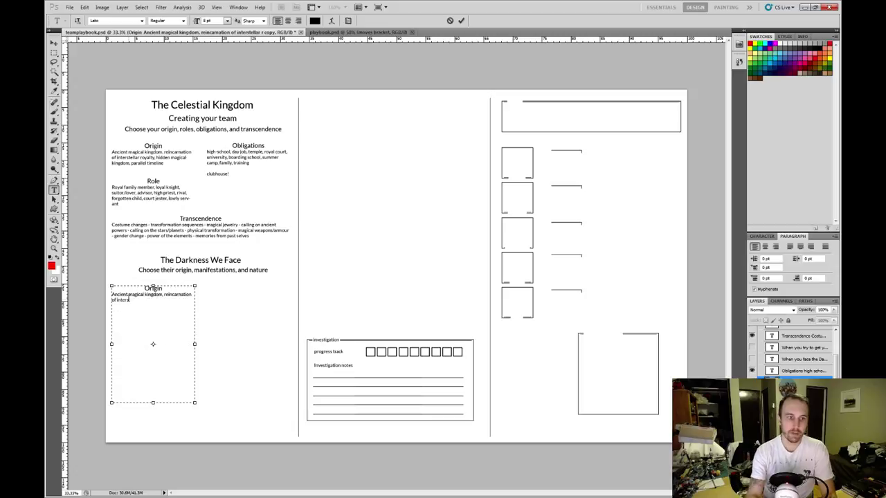
drag(121, 300, 113, 295)
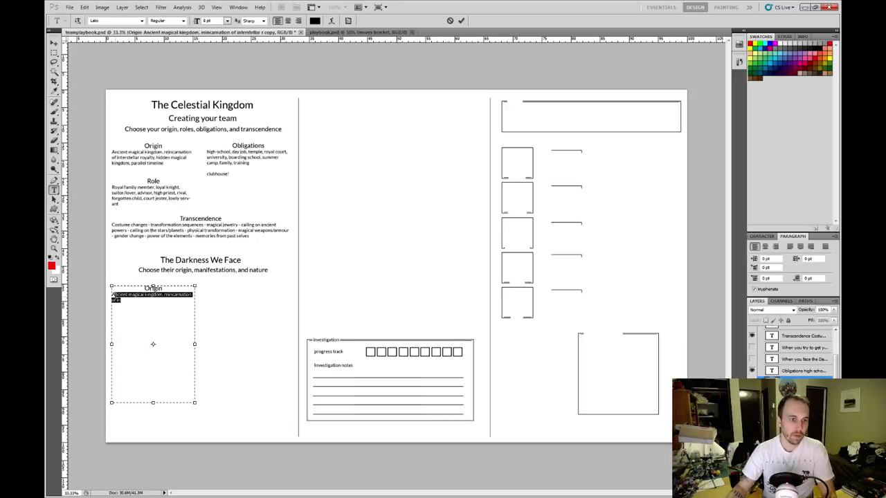
key(BackSpace)
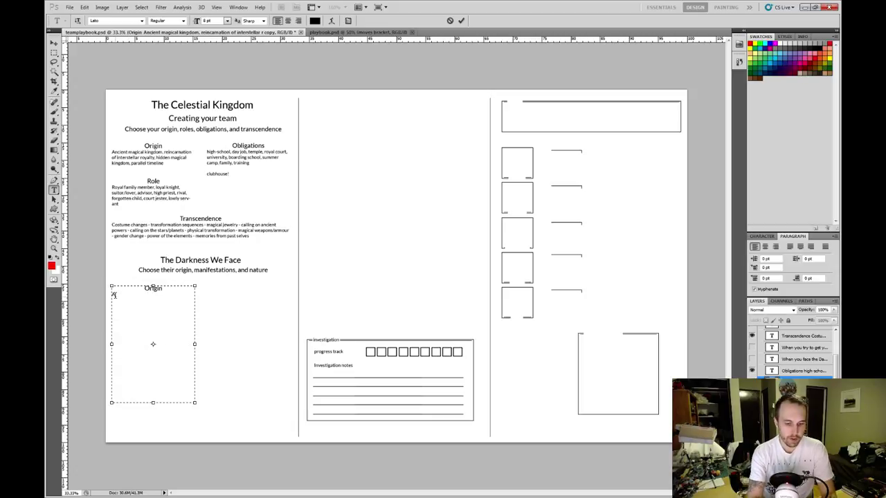
text(Arrival ki)
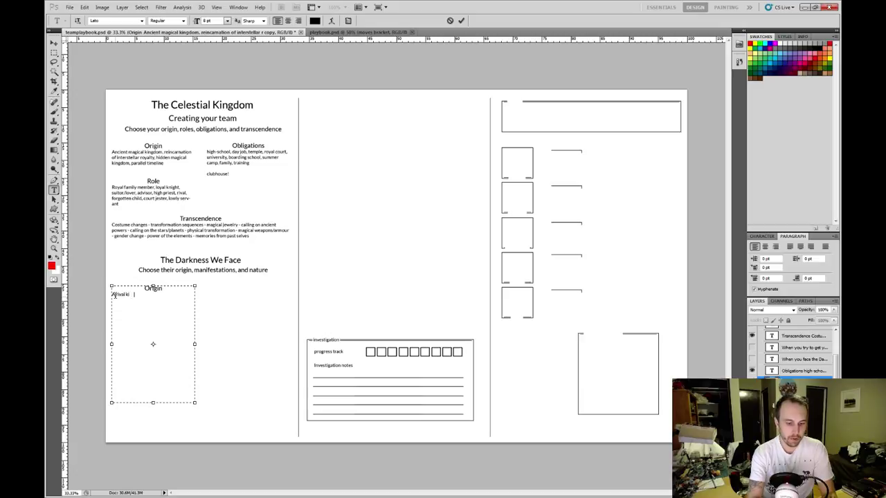
text(ngdom,)
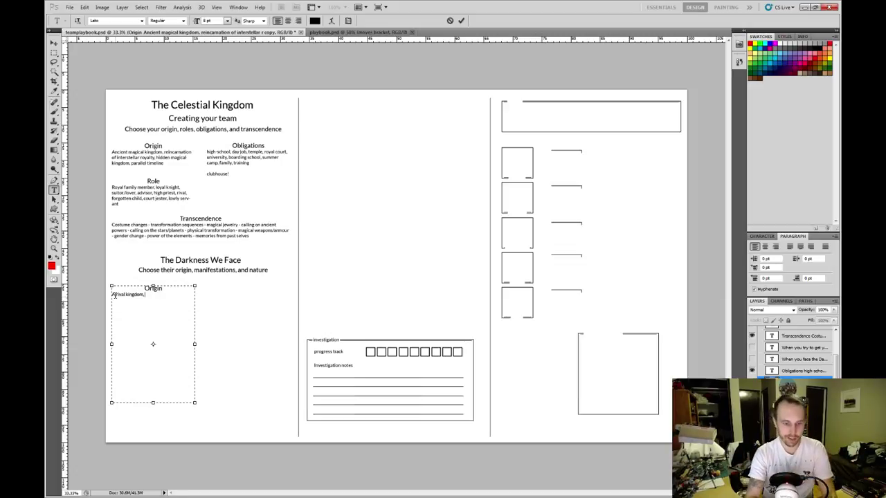
text(nter)
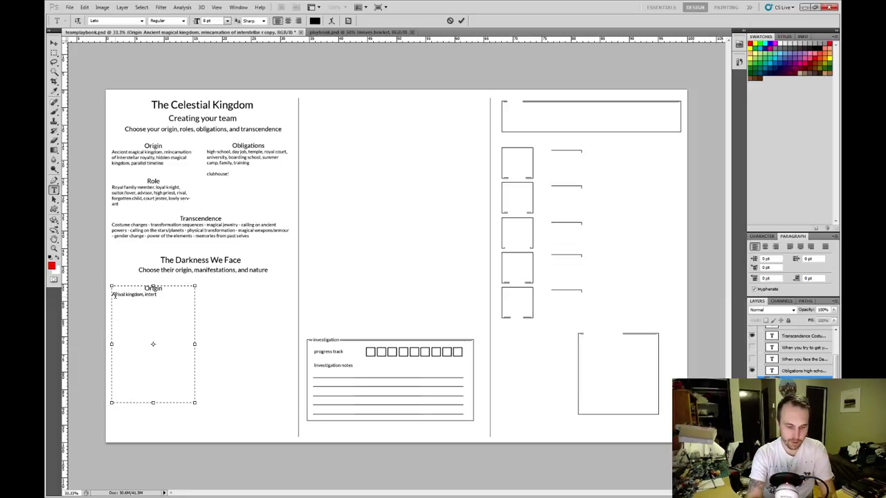
text(twining timelines,)
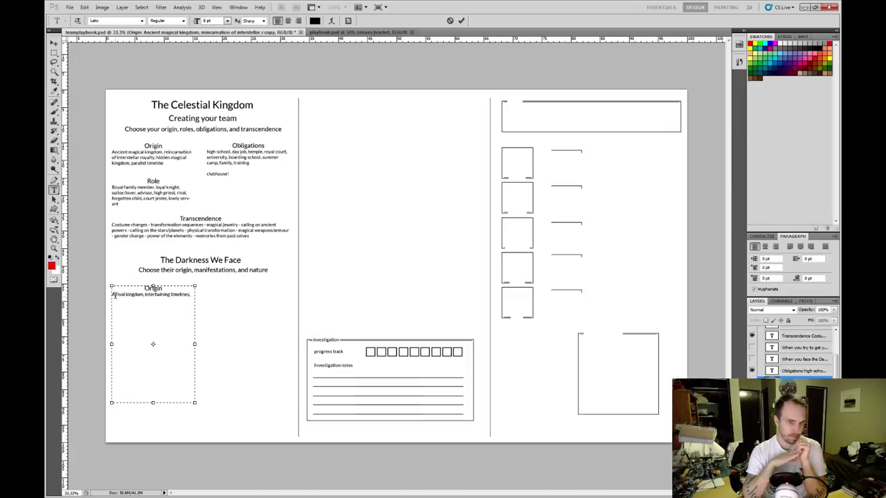
text(ark)
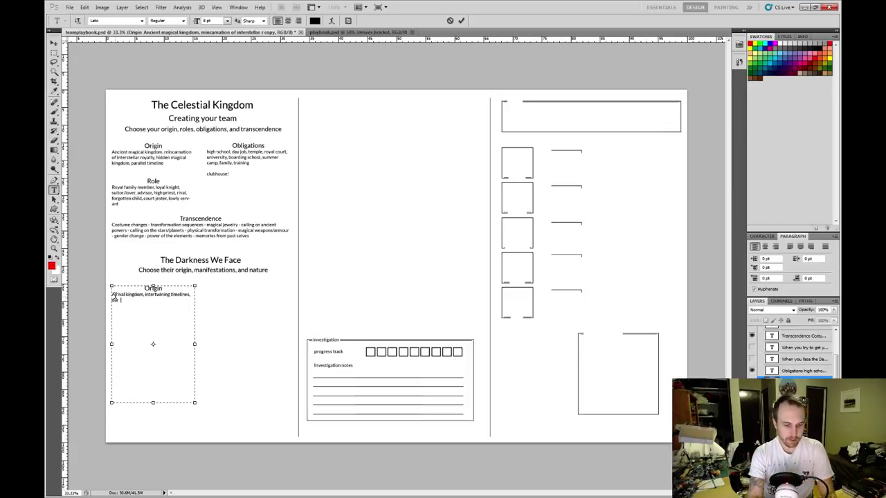
key(BackSpace)
key(BackSpace)
key(BackSpace)
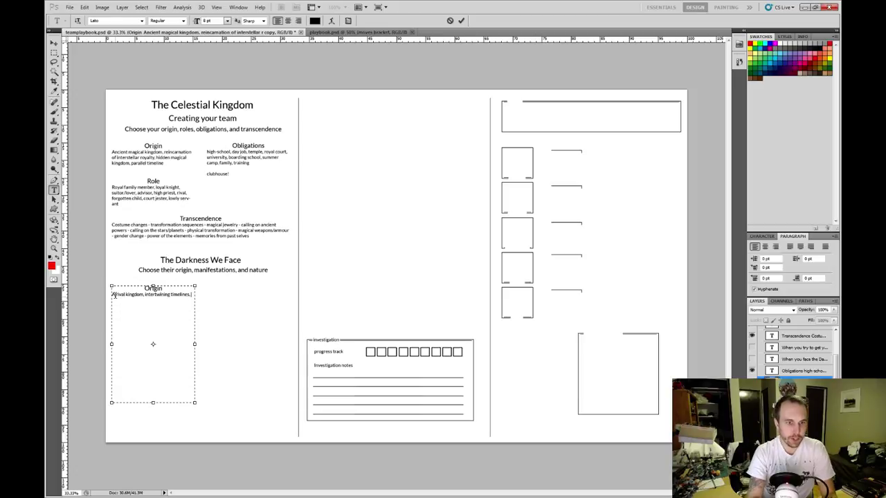
key(BackSpace)
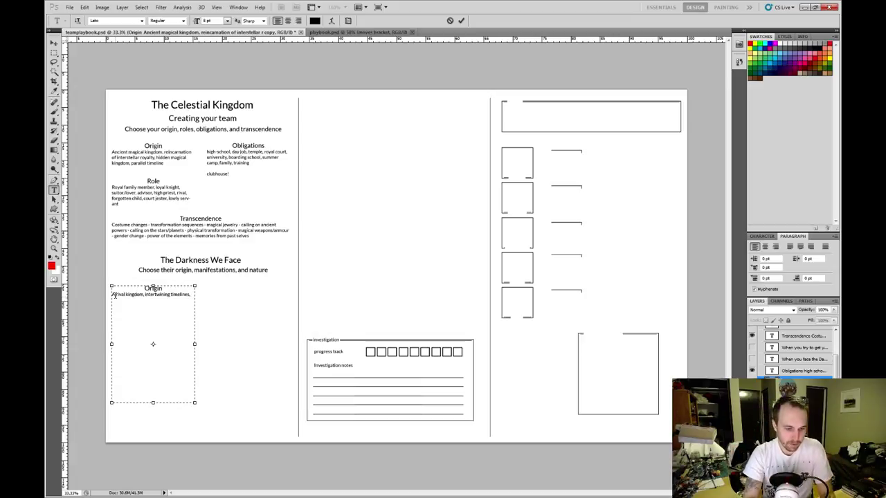
- Add "rebels," to the Origin list under The Darkness We Face, after "intertwining timelines,"
text(rebels)
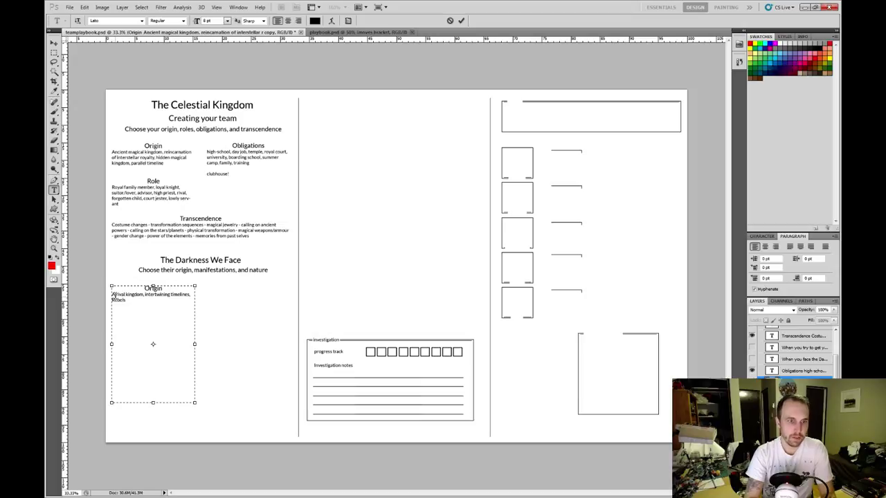
key(BackSpace)
key(BackSpace)
key(BackSpace)
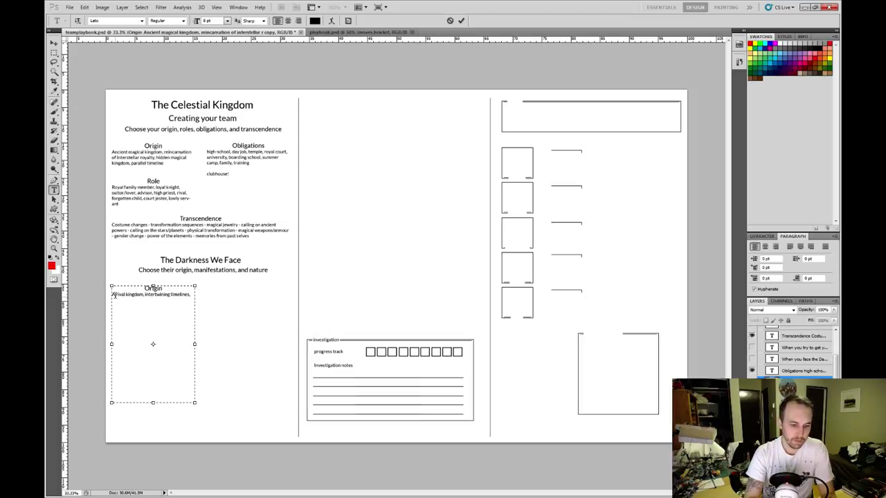
text(rebels,)
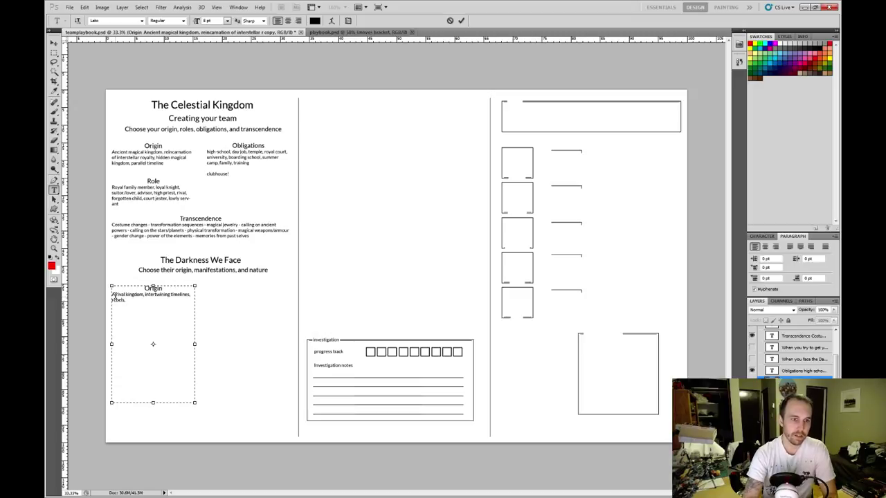
text(cu)
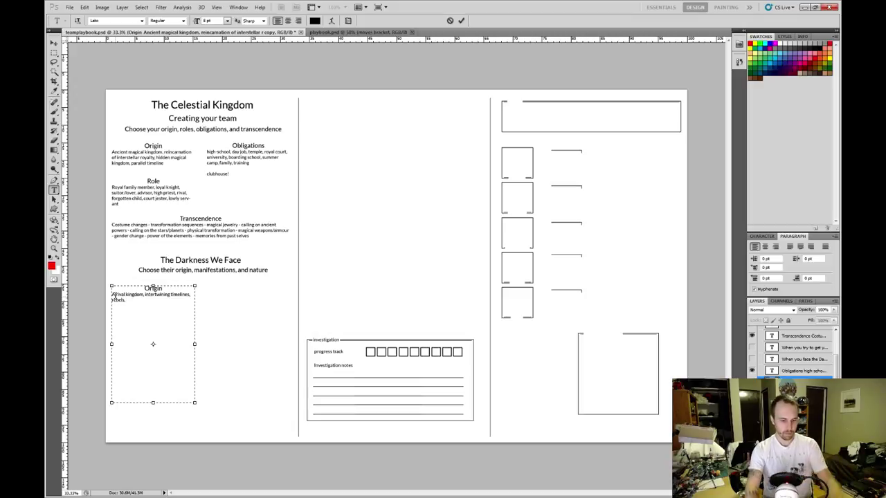
text(uding)
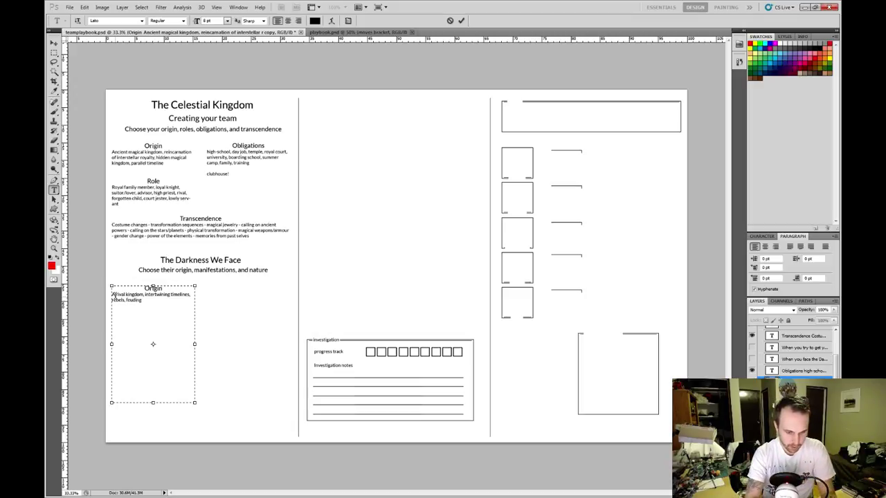
text( nobility)
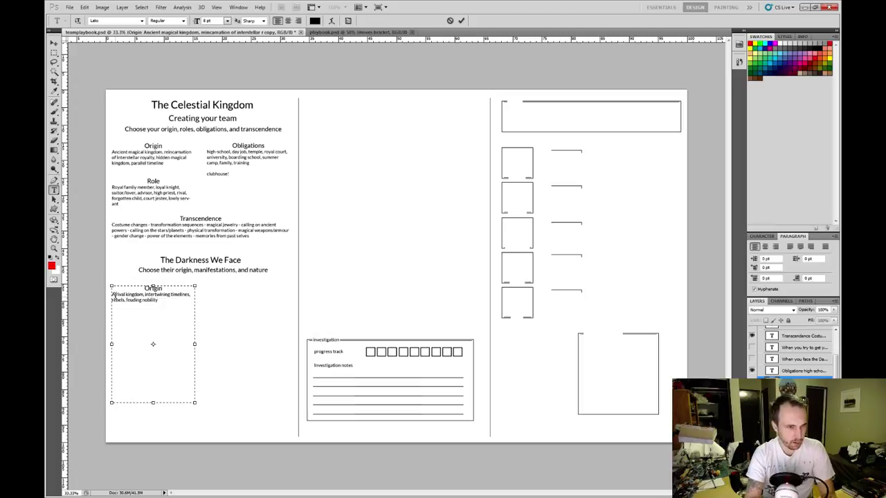
key(BackSpace)
key(BackSpace)
key(BackSpace)
key(BackSpace)
key(BackSpace)
key(BackSpace)
key(BackSpace)
key(BackSpace)
key(BackSpace)
key(BackSpace)
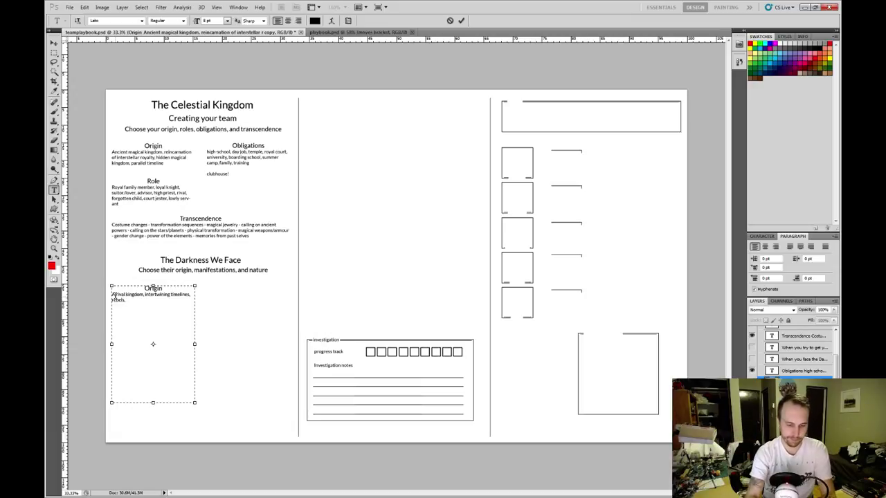
- Add "royal family members," to the end of the Darkness section's Origin list and insert "and usurpers" after "rebels"
text(y)
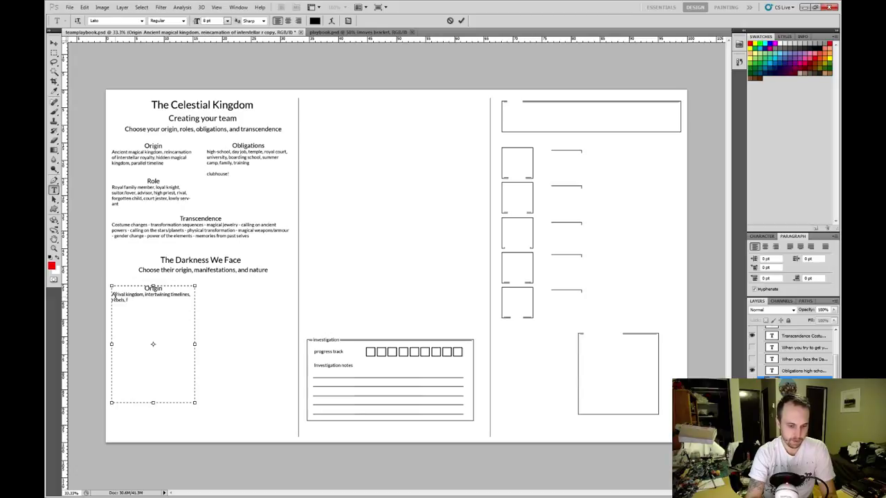
text(amily member)
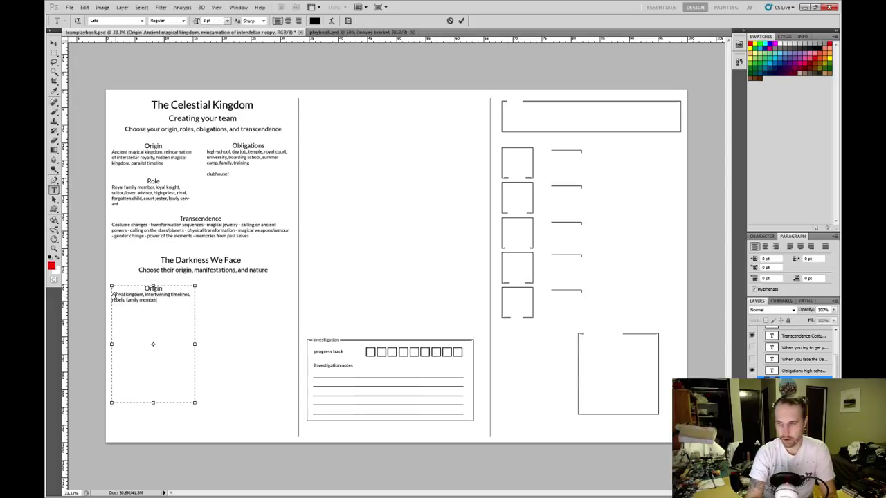
text(s)
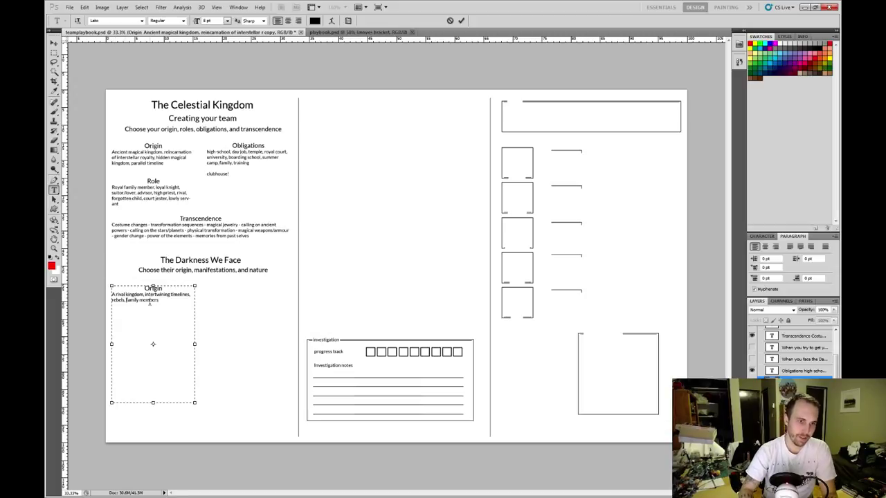
text(royal)
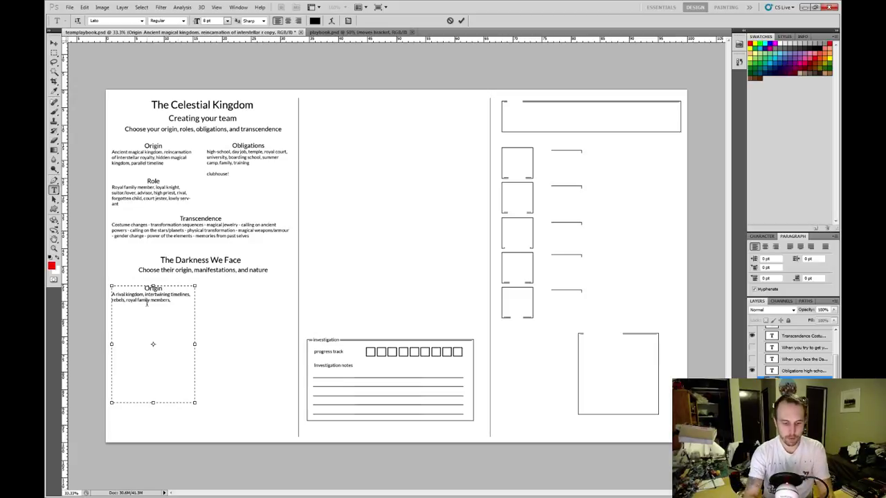
text(and usurpers)
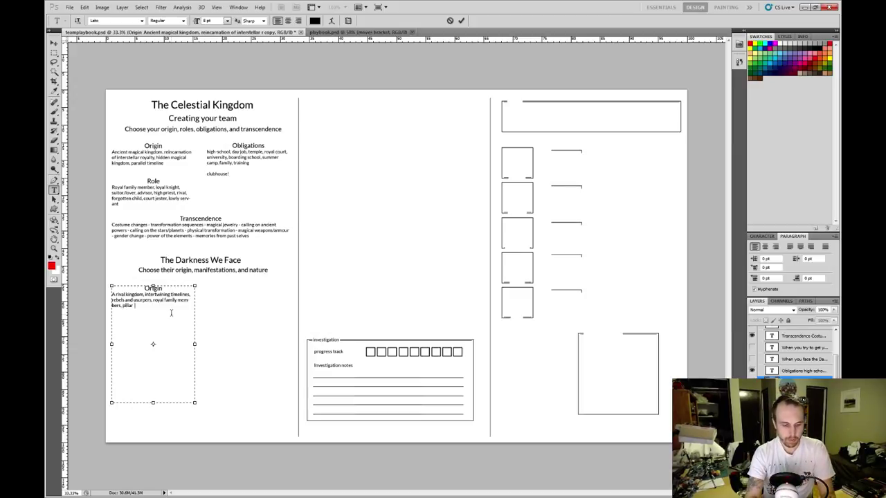
- Continue the same Origin list with "pillars of the earth, magical gatekeepers,"
text(s of the earth)
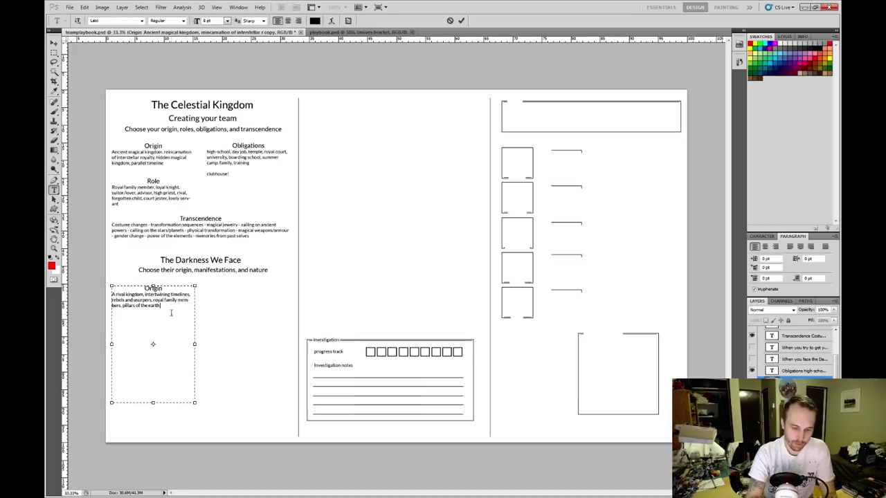
text(, magical)
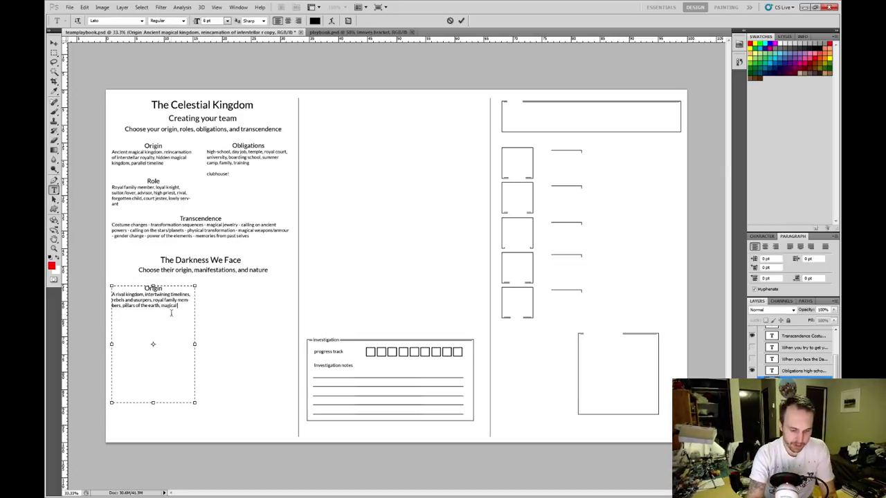
text( gatekeepers)
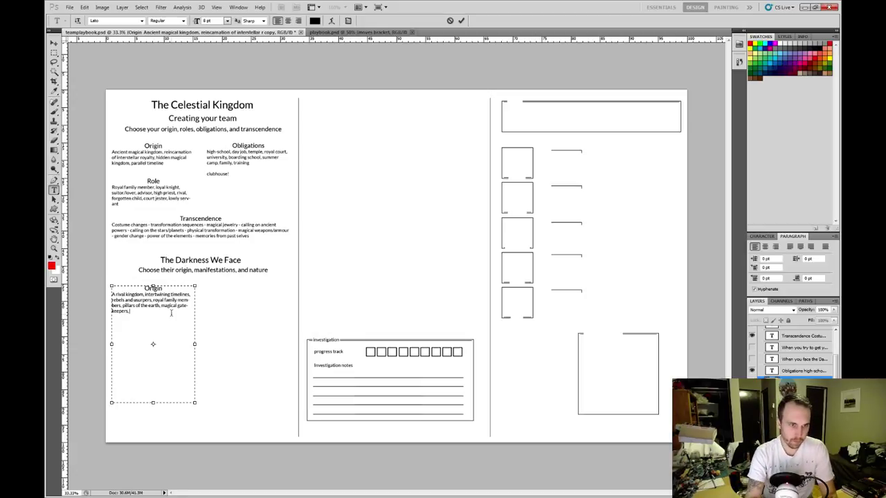
text(, exil)
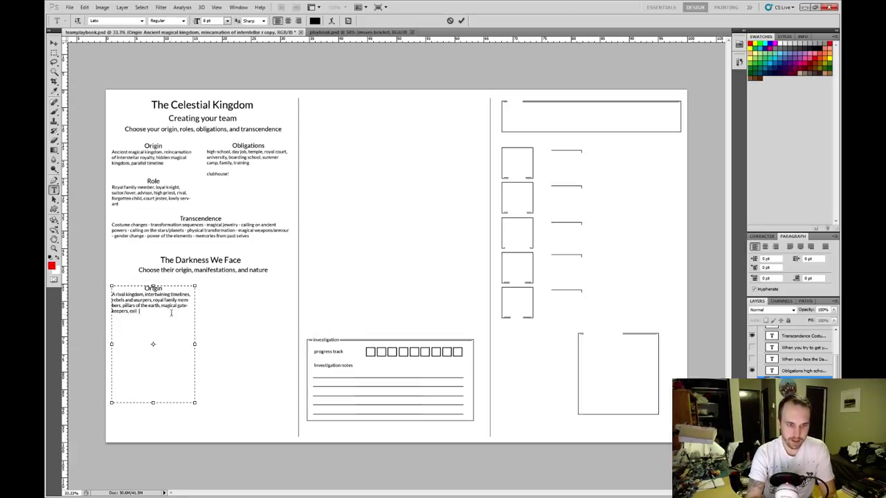
text(ed)
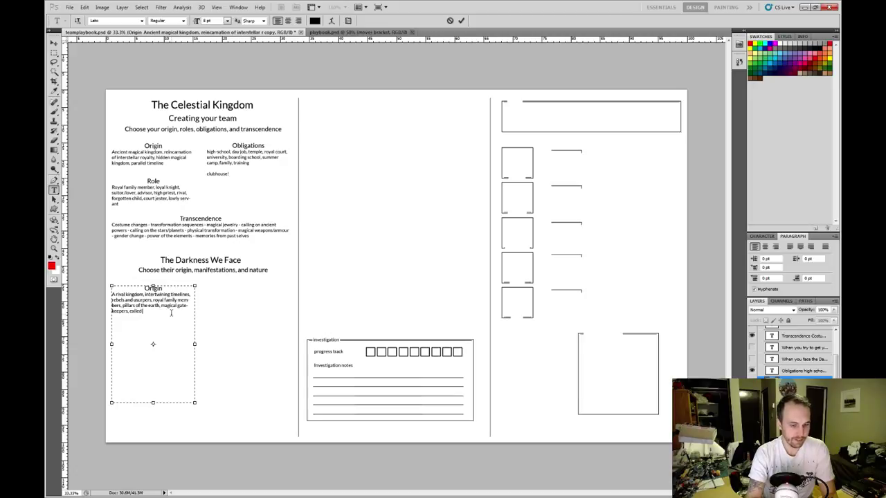
text( by)
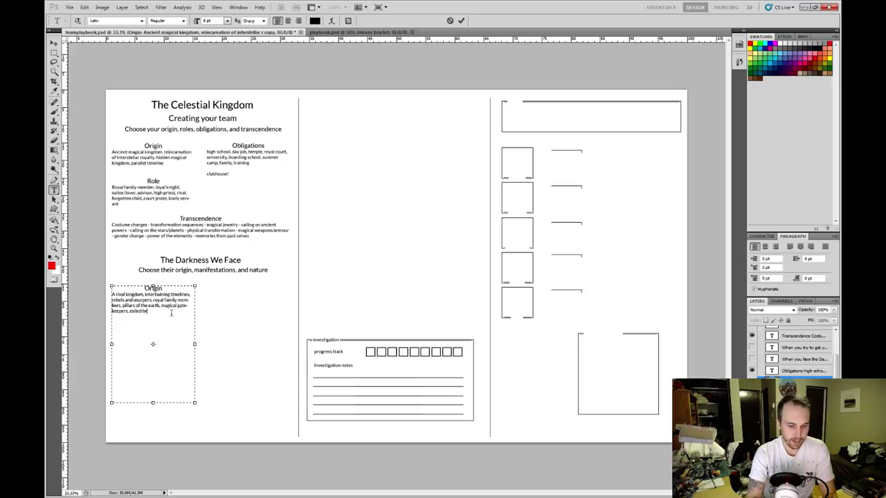
text(ch of)
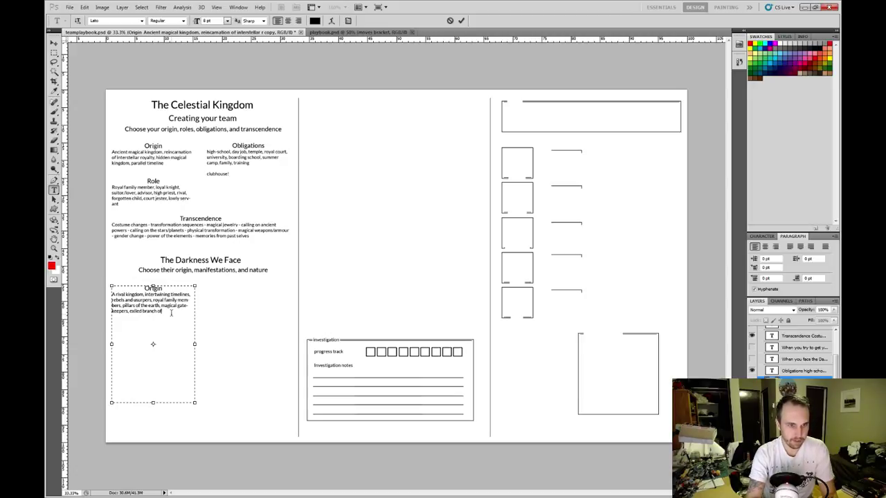
text( the famil)
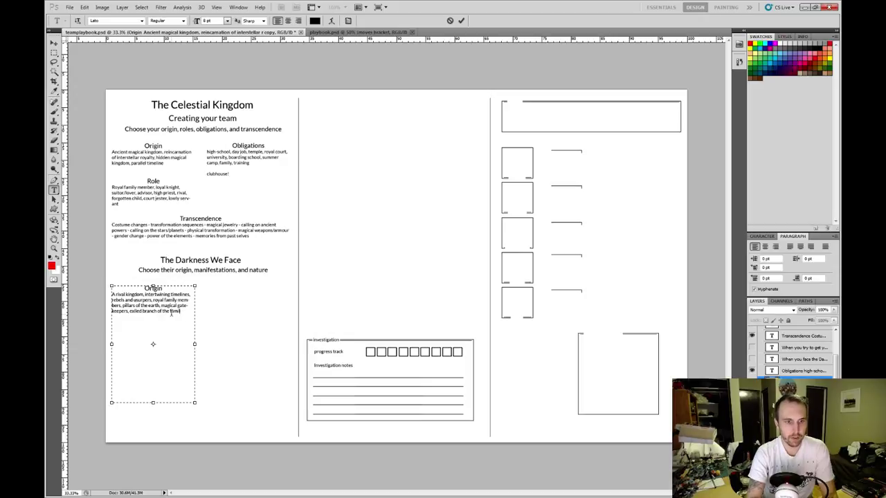
key(BackSpace)
key(BackSpace)
key(BackSpace)
key(BackSpace)
key(BackSpace)
key(BackSpace)
key(BackSpace)
key(BackSpace)
key(BackSpace)
key(BackSpace)
key(BackSpace)
key(BackSpace)
key(BackSpace)
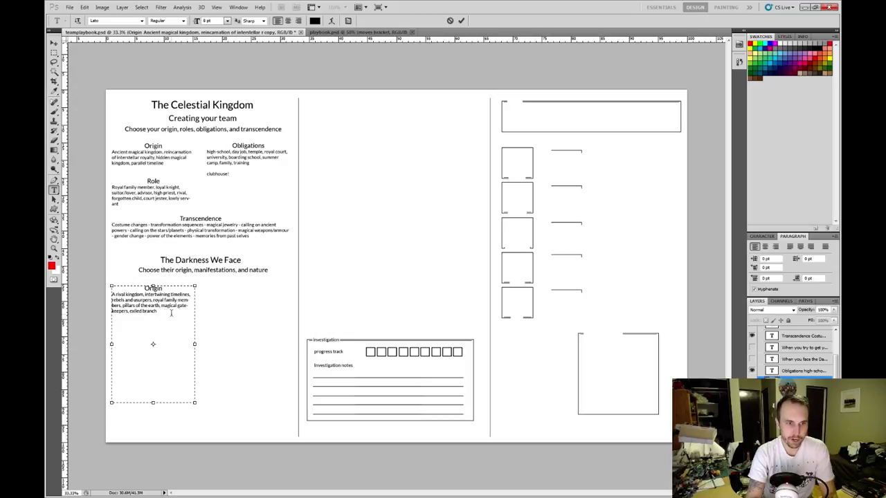
key(BackSpace)
key(BackSpace)
key(BackSpace)
key(BackSpace)
key(BackSpace)
key(BackSpace)
key(BackSpace)
key(BackSpace)
key(BackSpace)
key(BackSpace)
key(BackSpace)
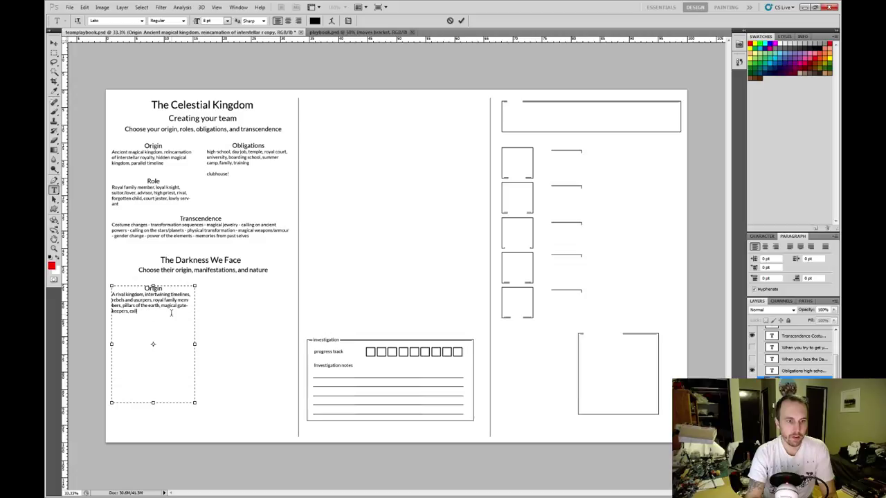
- Append "deposed/exiled royalty, interstellar invaders" after "magical gatekeepers," in the Origin list and commit the text
text(deposed)
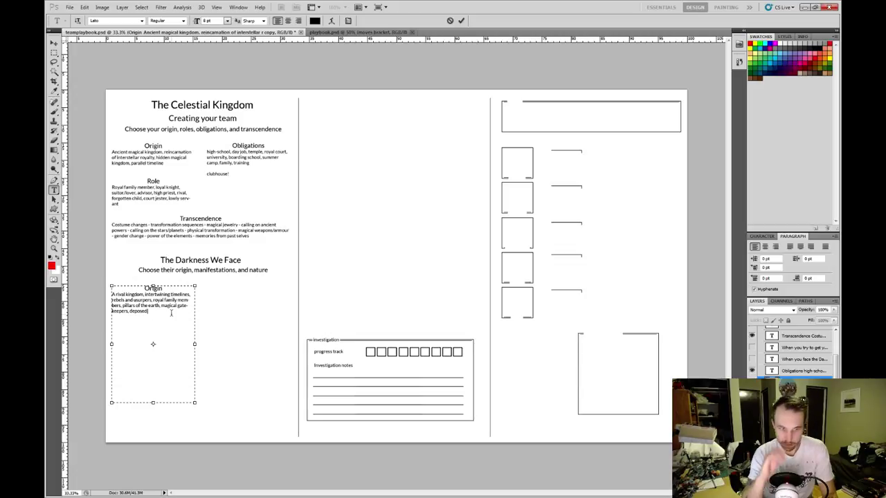
text( royalty)
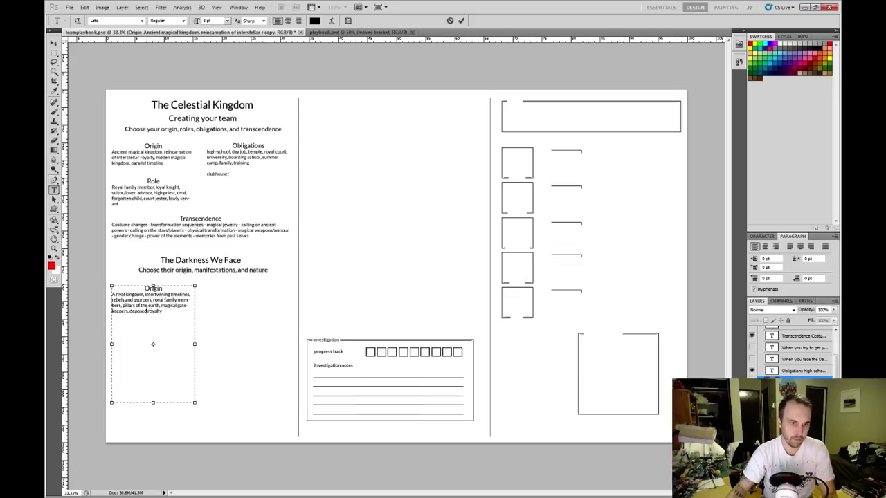
text(/exiled)
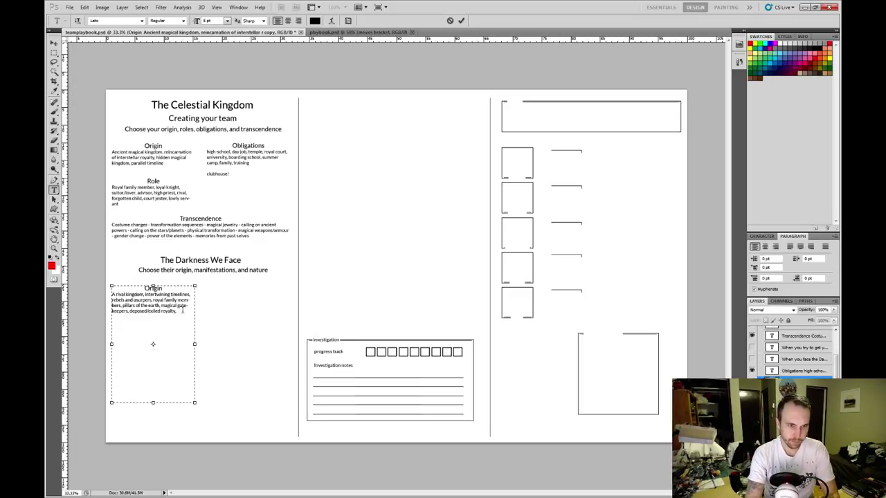
text(in)
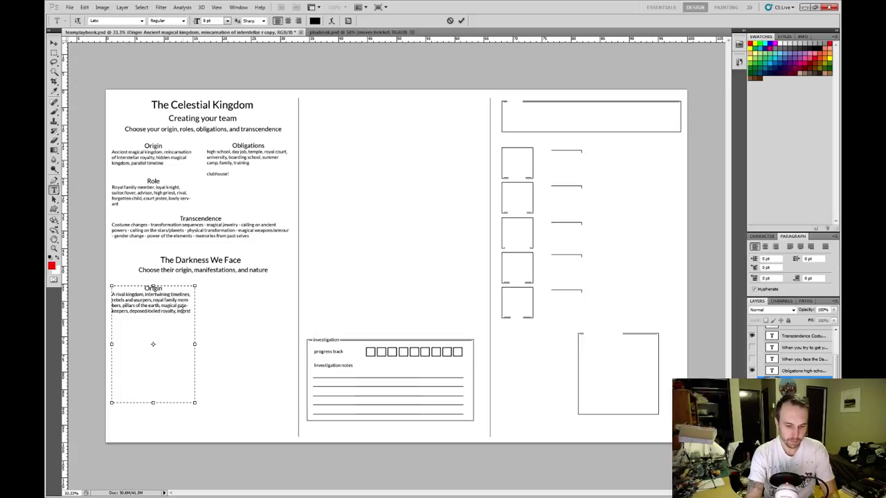
text(terstellar)
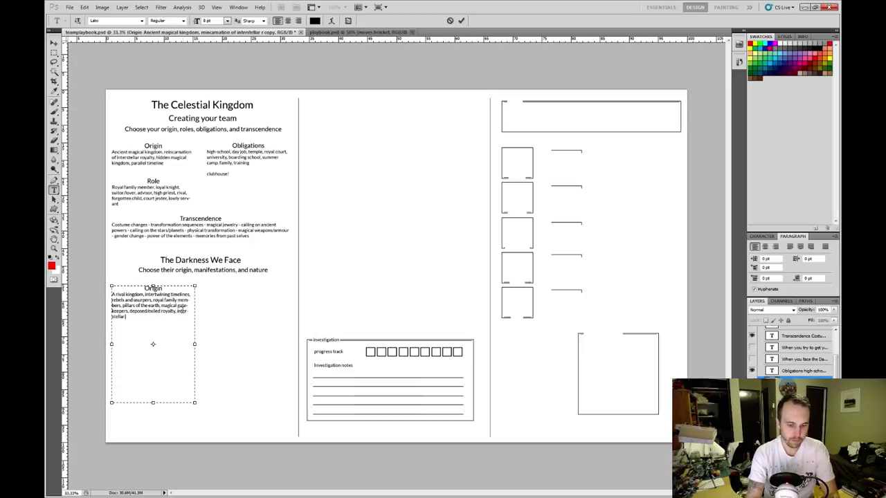
text( col)
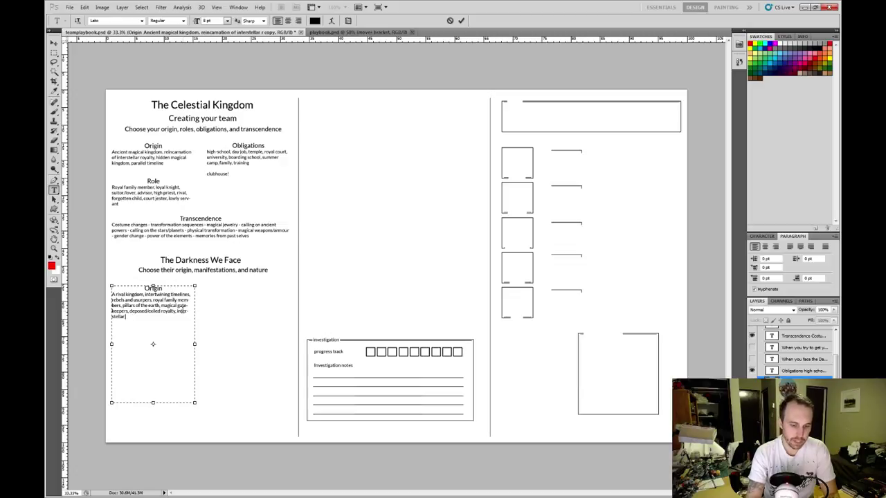
text( invader)
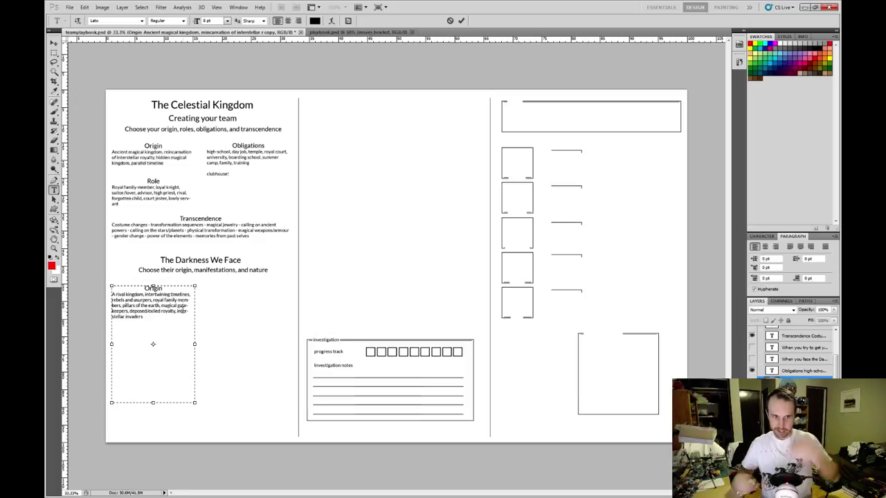
key(ctrl+Return)
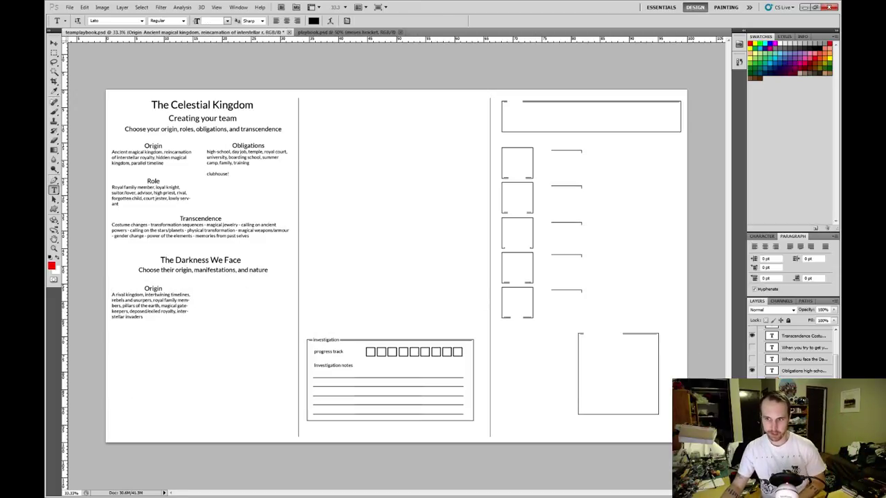
- Copy the Origin heading with its first list line and paste it below the list in the same text block, leaving a blank line between
click(142, 317)
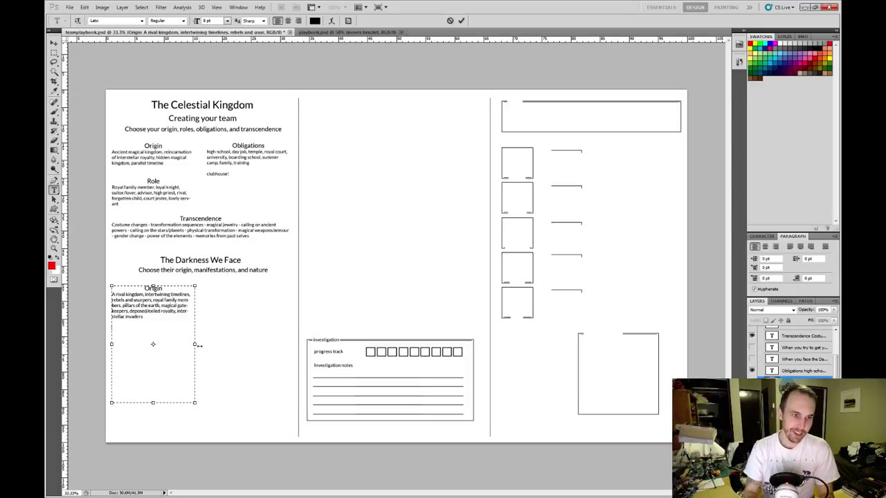
drag(190, 295, 132, 288)
key(ctrl+c)
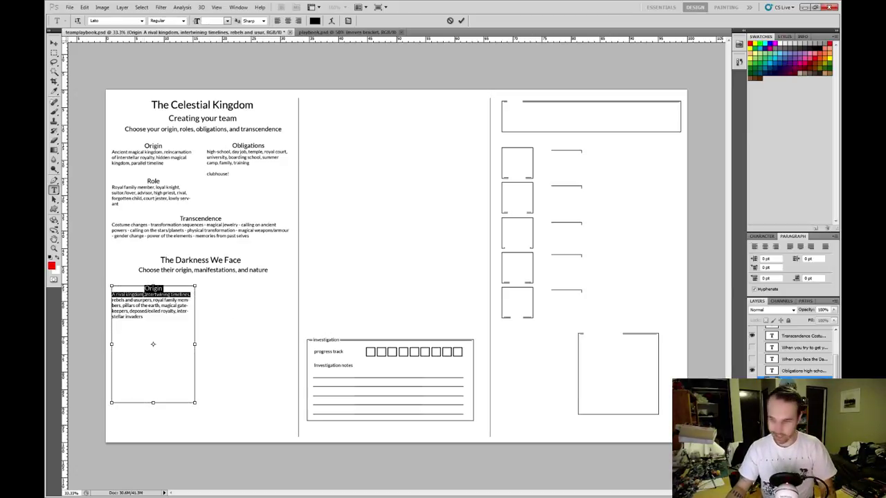
click(139, 318)
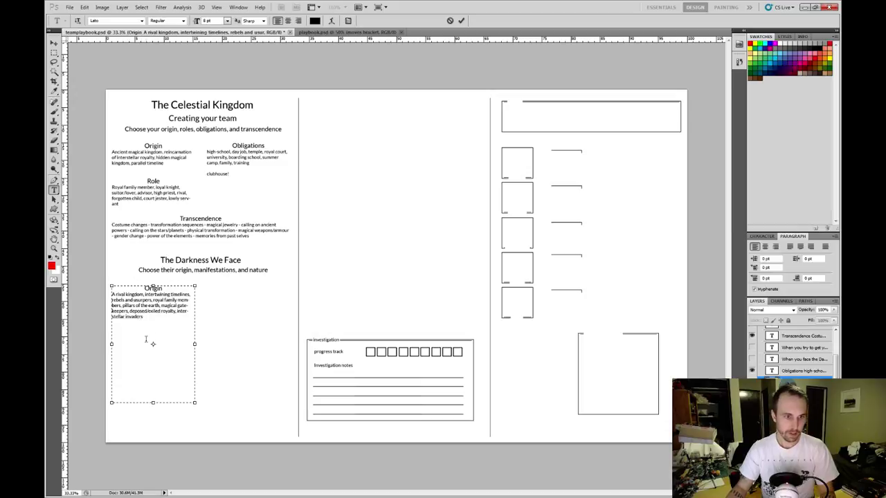
key(ctrl+v)
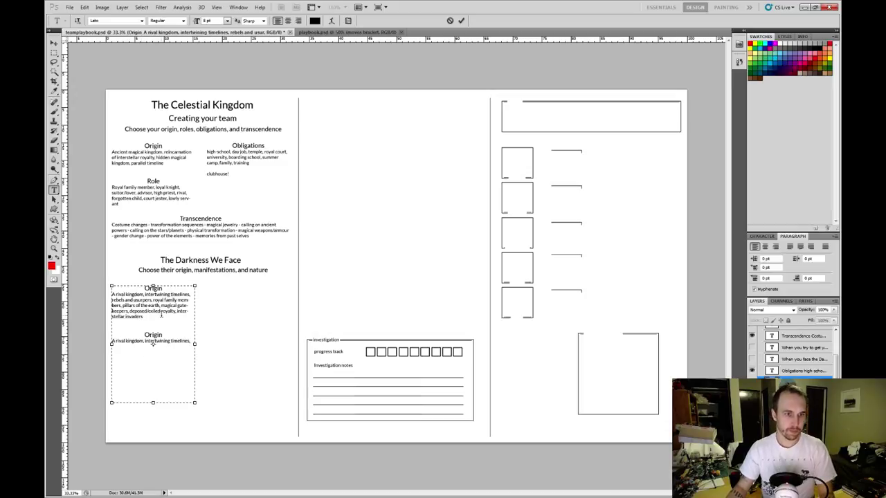
- Append "travelers from a dark future" after "interstellar invaders," in the Darkness section's Origin list and remove the extra blank line below it
drag(191, 294, 147, 294)
click(150, 323)
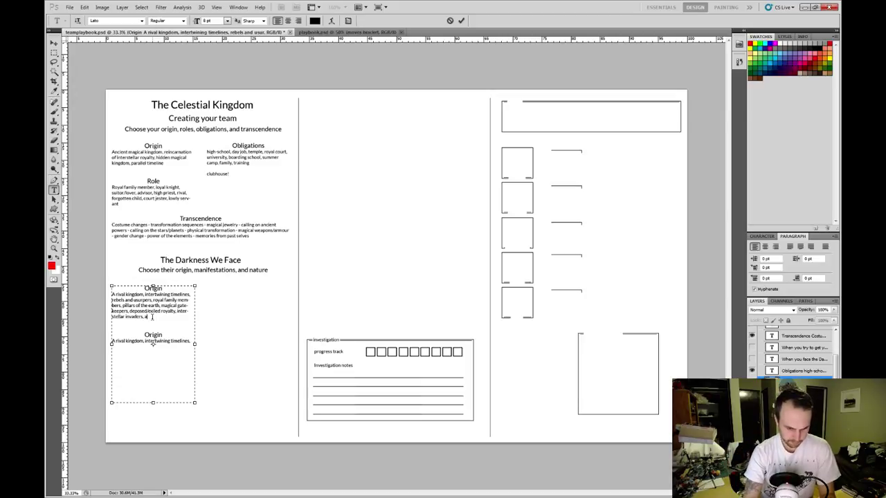
text(ders, )
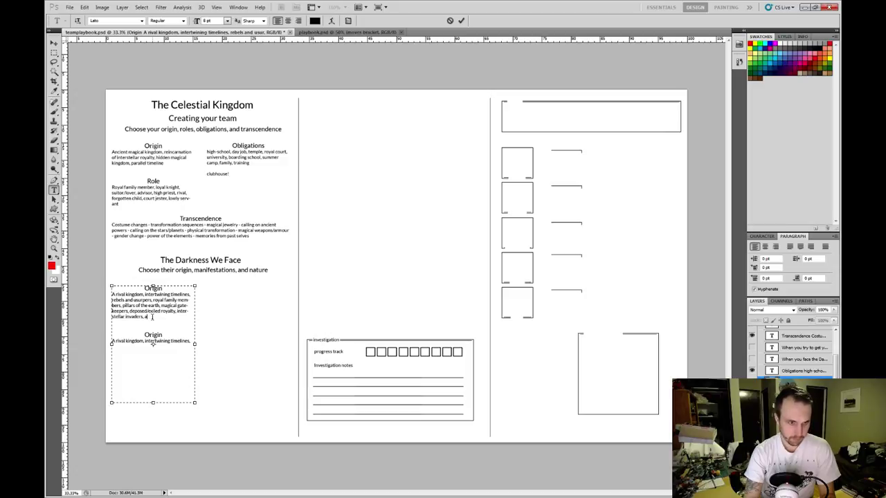
text(travel)
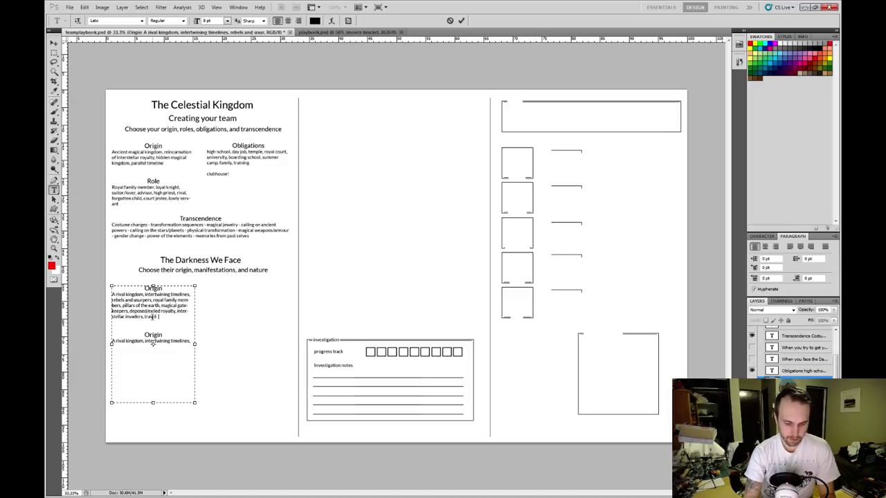
text(ers from a da)
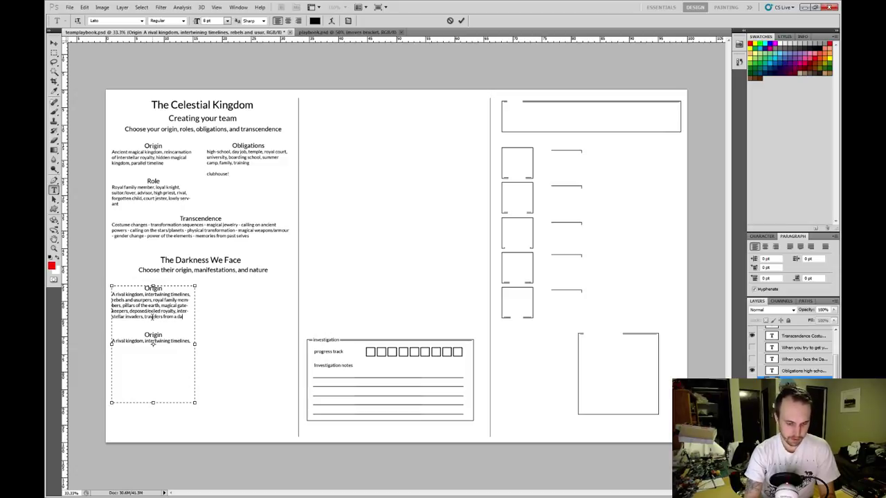
text(rk future)
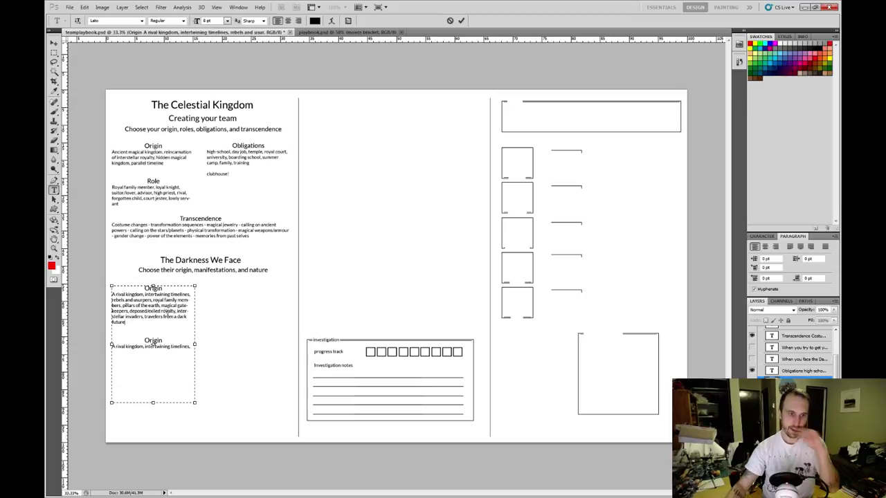
key(BackSpace)
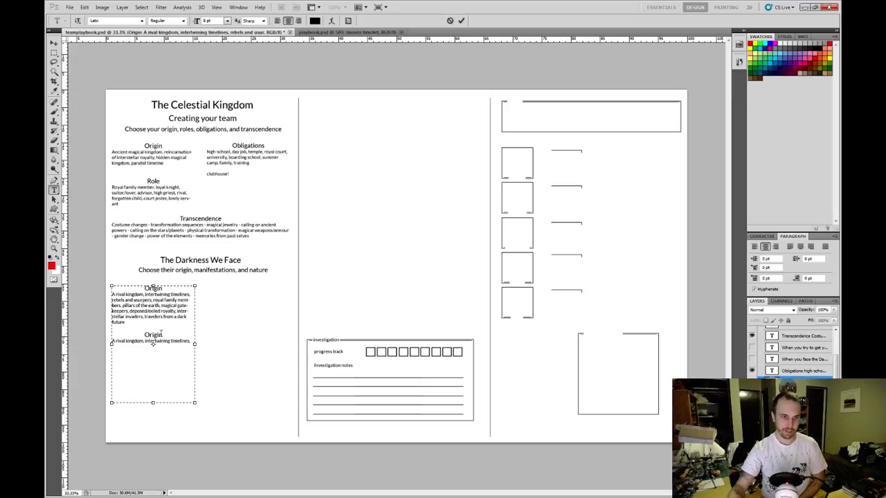
drag(125, 322, 145, 313)
click(180, 359)
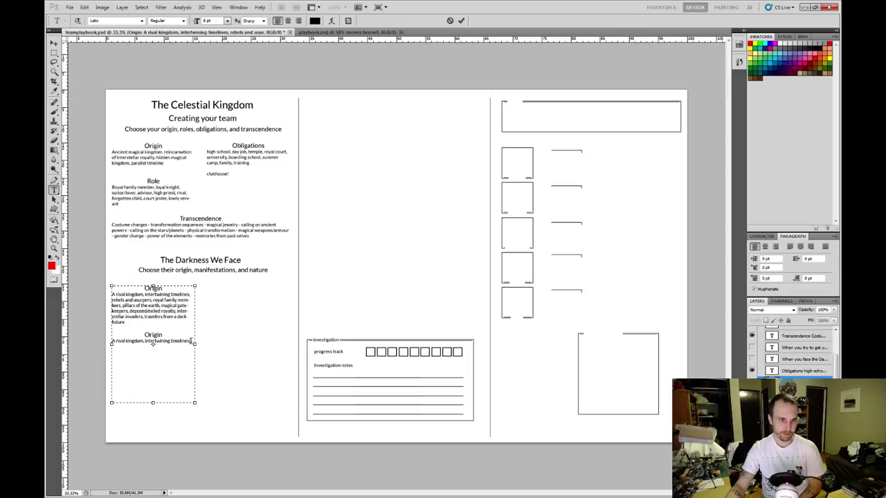
- Clear the copied list line down to its initial "A" and replace the second Origin heading above it with "Manifestations"
drag(191, 342, 107, 344)
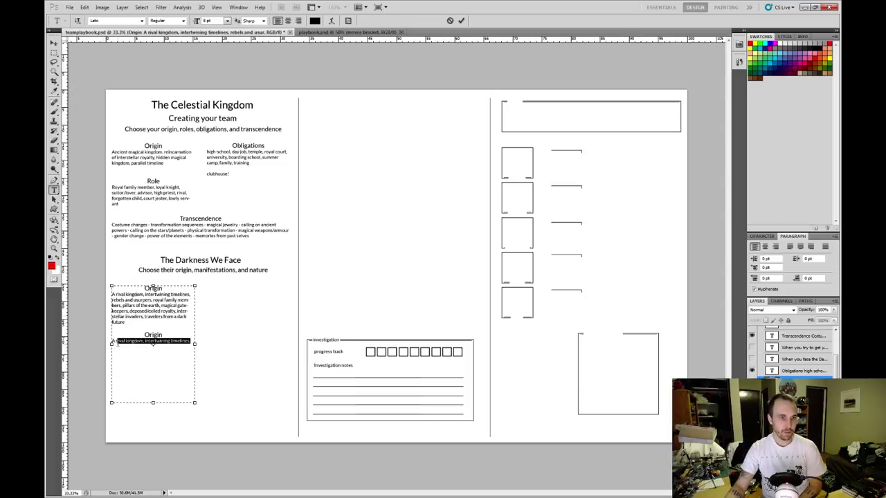
text(Ar)
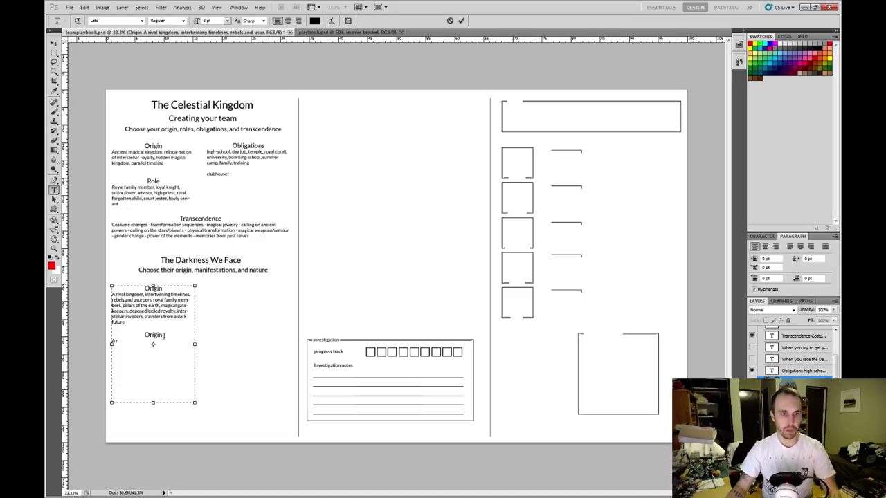
drag(164, 335, 144, 336)
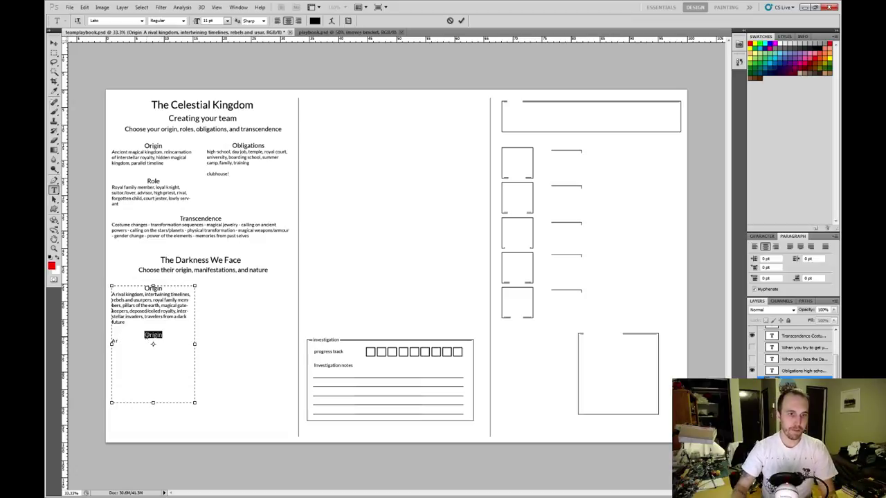
text(Manifest)
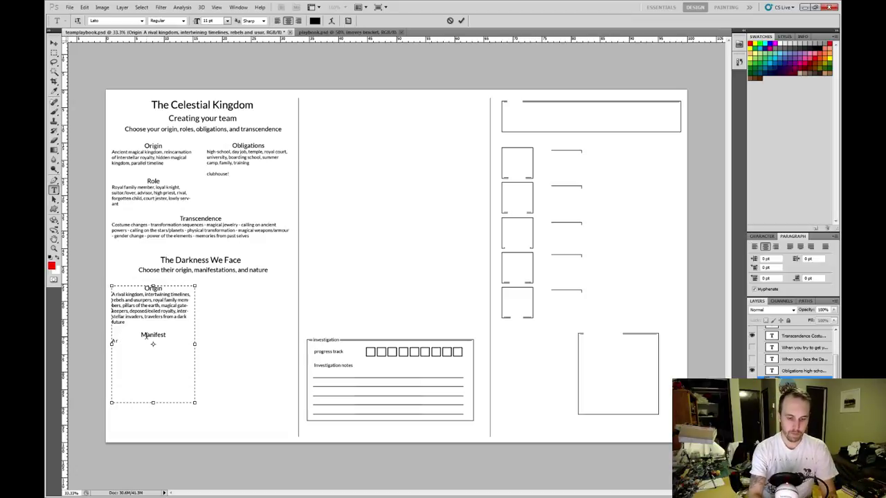
text(ations)
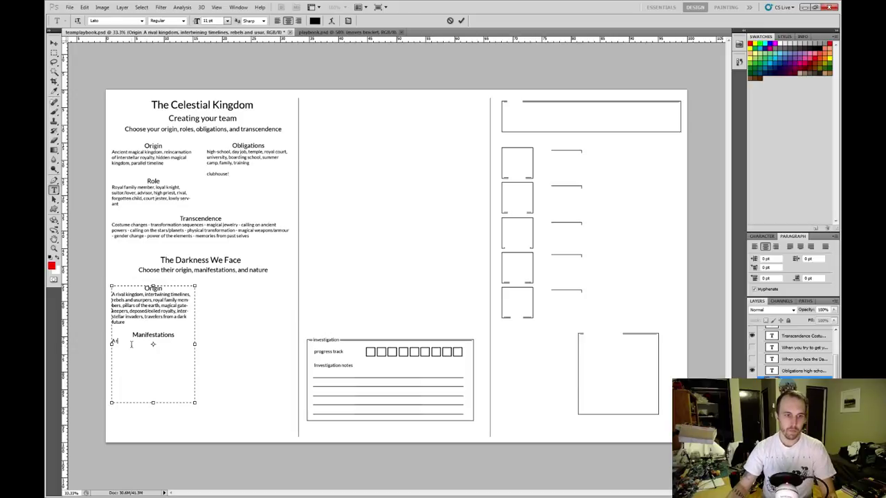
click(131, 344)
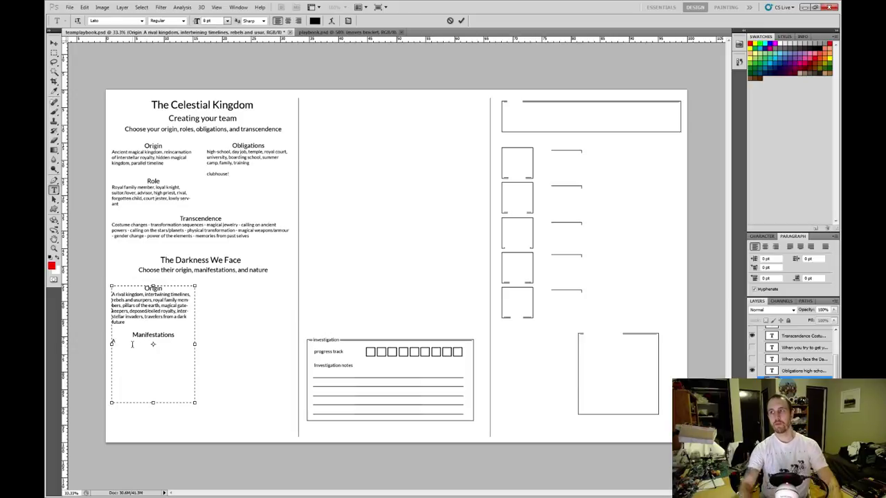
- Switch to the ApocalypseWorldExtendedPlaybooks2ndEd PDF
key(alt+Tab)
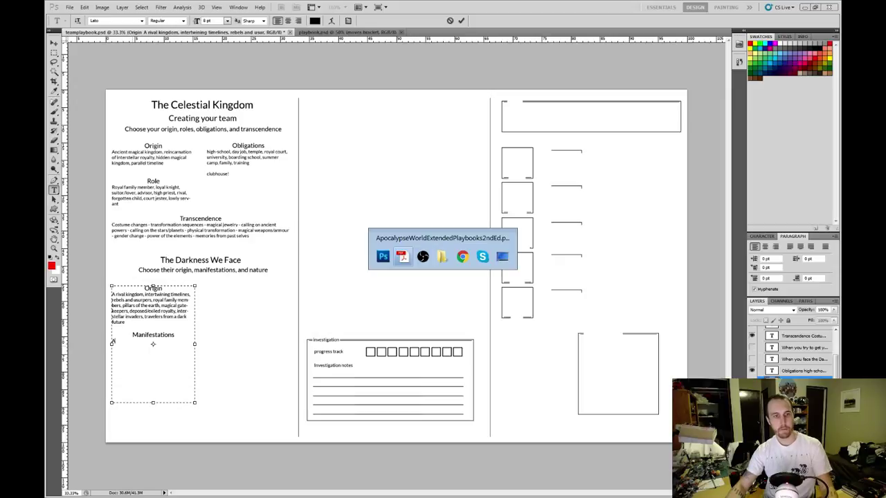